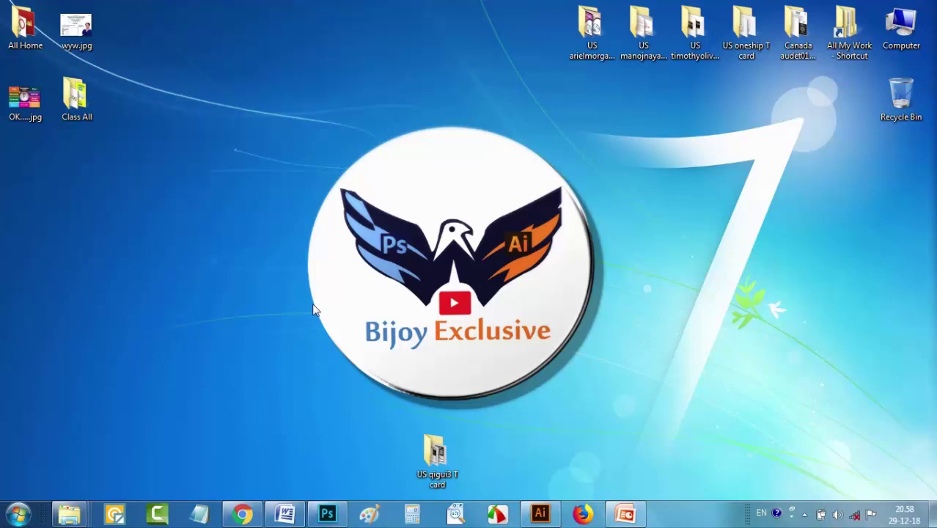
# Widen the left artboard to 9.94 in by extending its left edge with the Artboard tool
pyautogui.moveTo(542, 512)
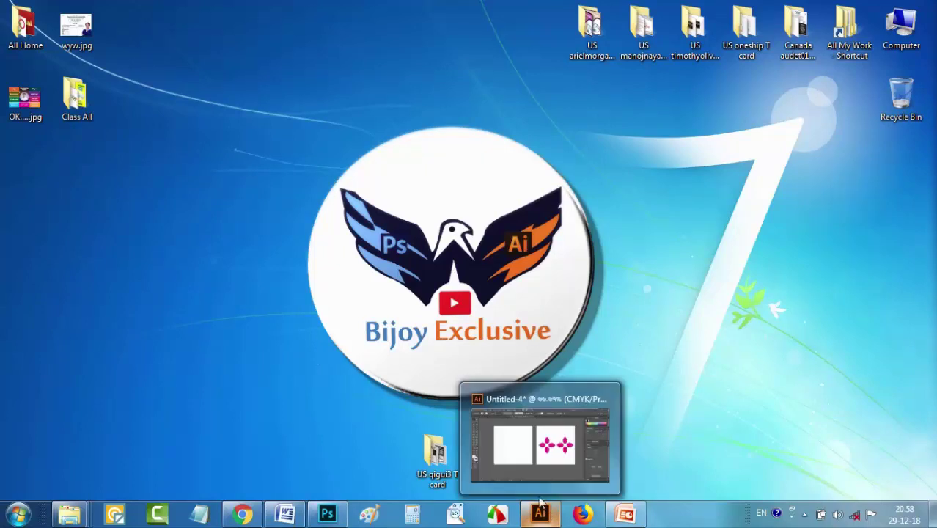
pyautogui.click(491, 389)
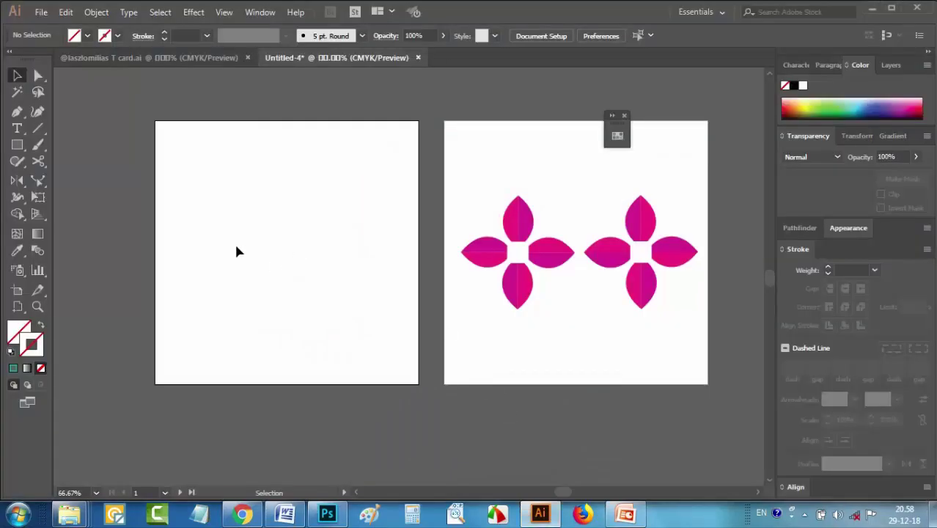
pyautogui.scroll(1, 190, 239)
pyautogui.moveTo(303, 240); pyautogui.dragTo(340, 252)
pyautogui.click(17, 290)
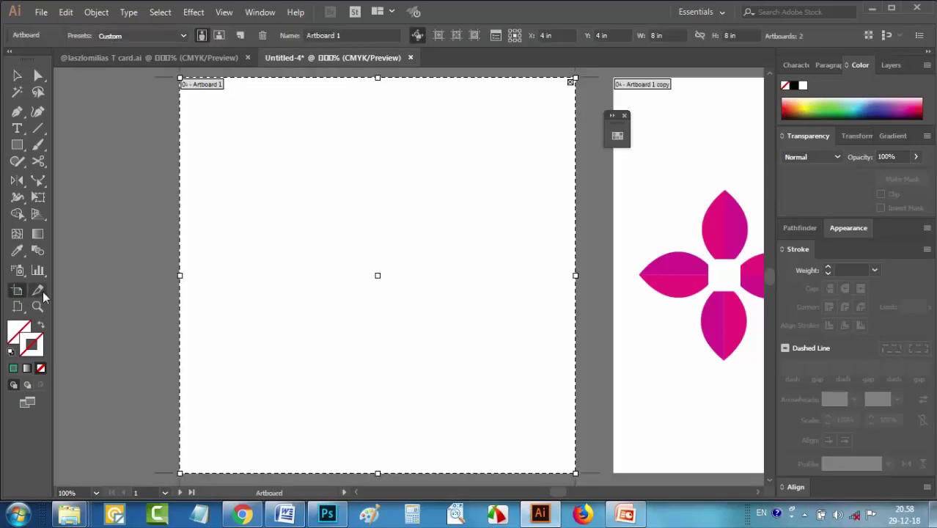
pyautogui.moveTo(180, 295); pyautogui.dragTo(84, 274)
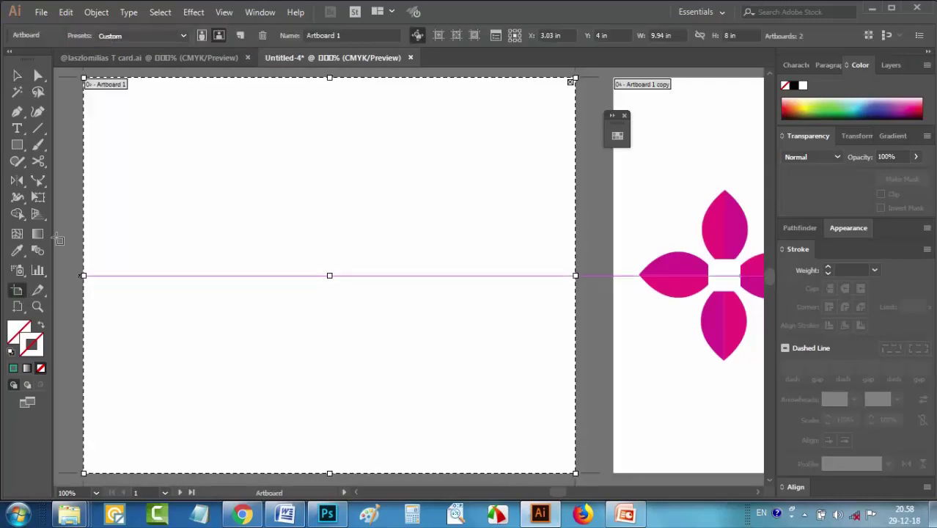
pyautogui.click(17, 75)
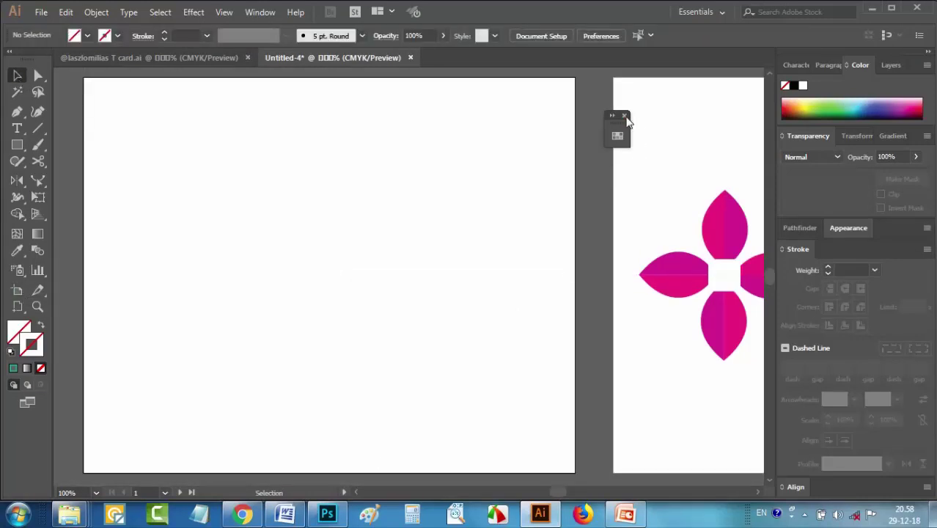
# Place maxresdefault.jpg from the Logo Practice folder onto the left artboard
pyautogui.moveTo(70, 513)
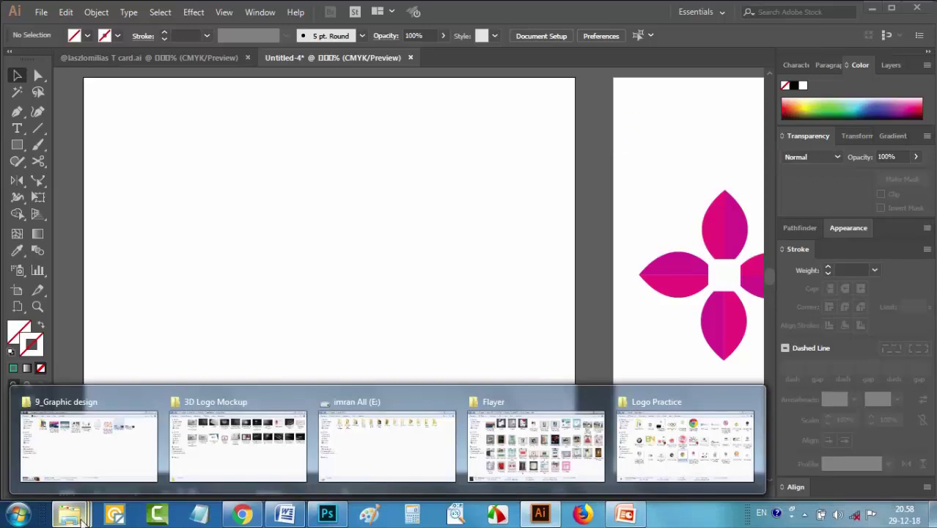
pyautogui.click(684, 440)
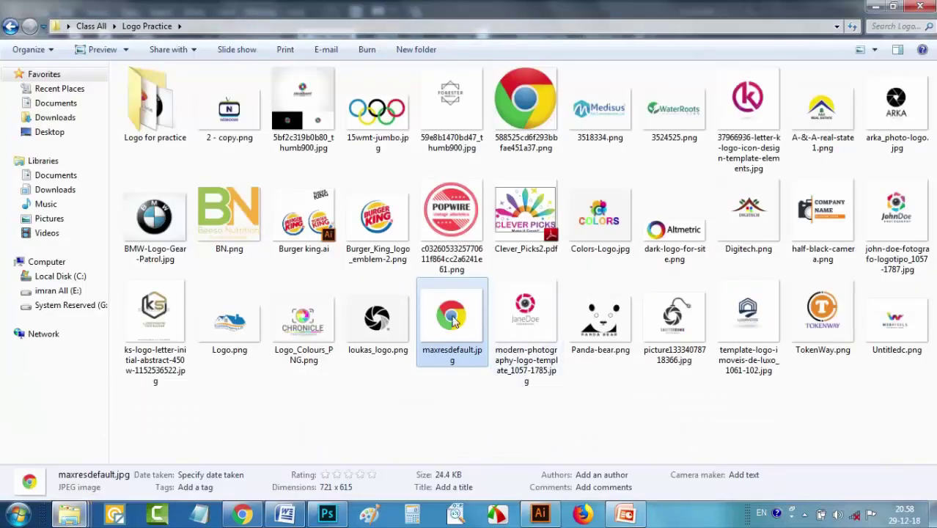
pyautogui.moveTo(453, 338); pyautogui.dragTo(504, 180)
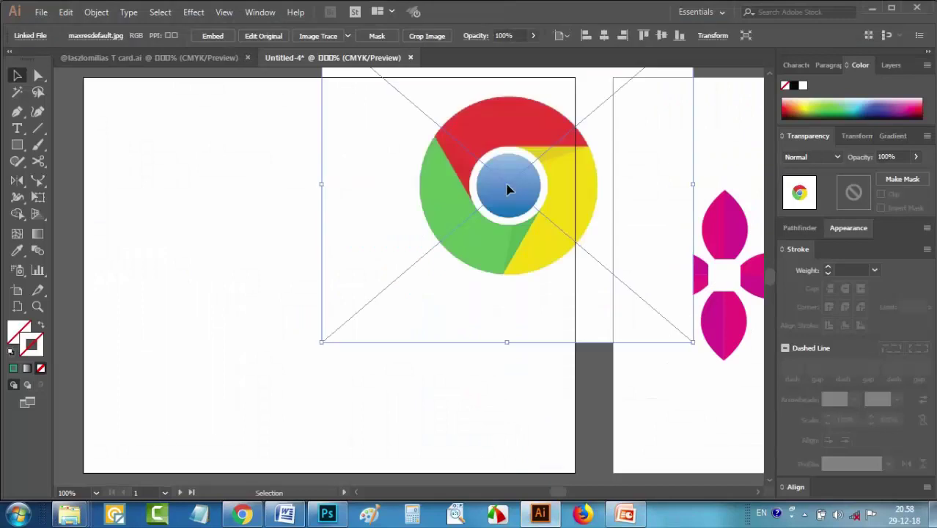
# Scale the Chrome logo down, move it to the artboard's top right, and embed it
pyautogui.moveTo(693, 341); pyautogui.dragTo(581, 259)
pyautogui.moveTo(537, 218); pyautogui.dragTo(525, 178)
pyautogui.click(219, 36)
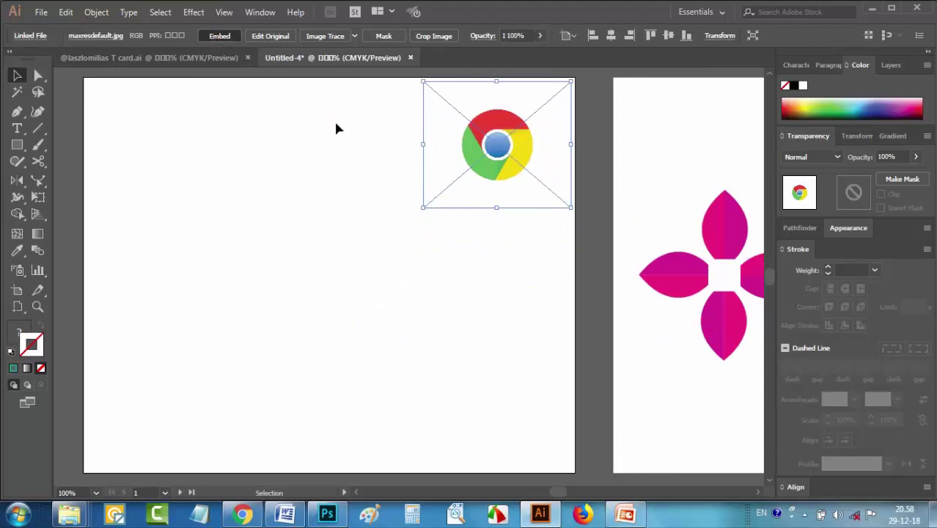
pyautogui.click(416, 225)
pyautogui.press('space')
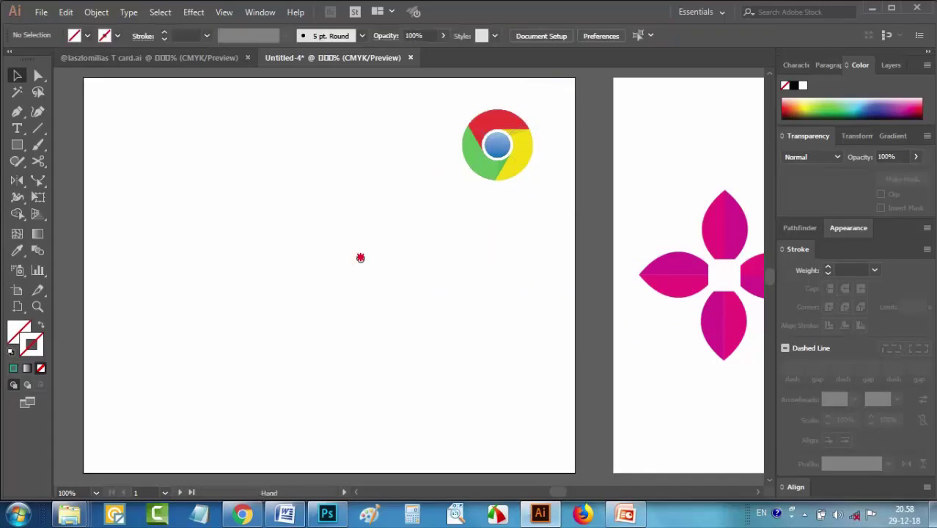
pyautogui.moveTo(360, 255); pyautogui.dragTo(410, 259)
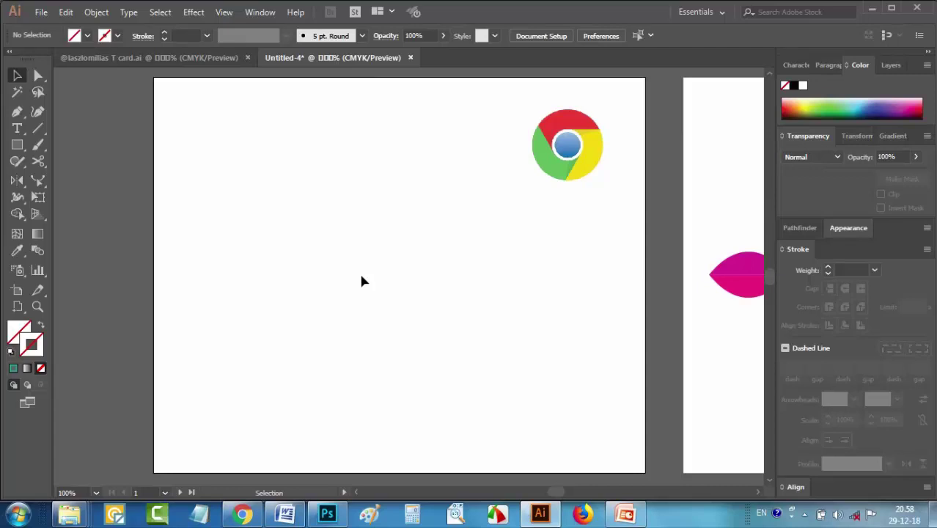
# Draw a 1.04 in circle left of the artboard centre with the Ellipse tool
pyautogui.click(18, 145)
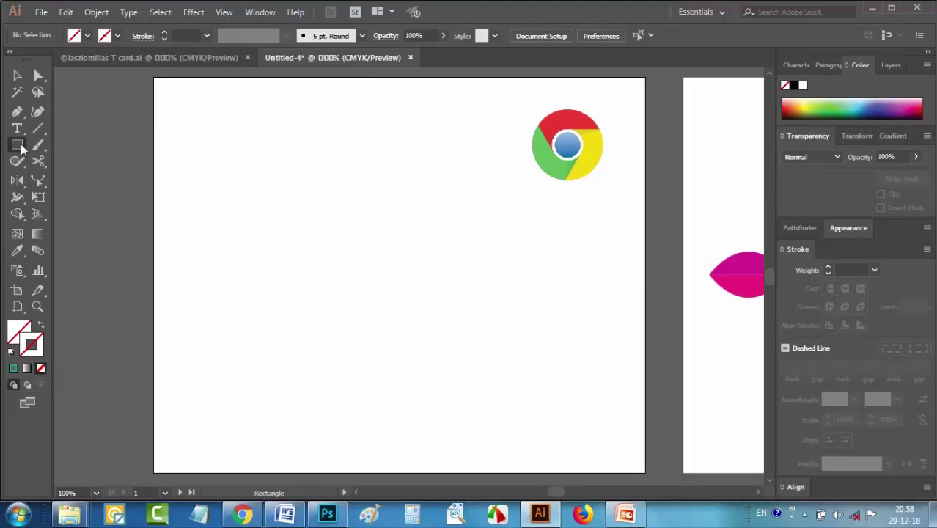
pyautogui.click(20, 145)
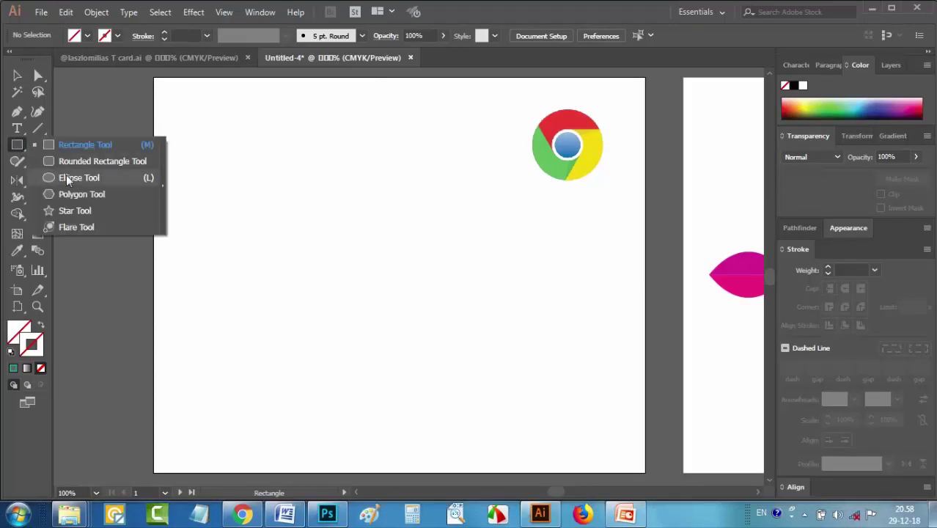
pyautogui.click(88, 179)
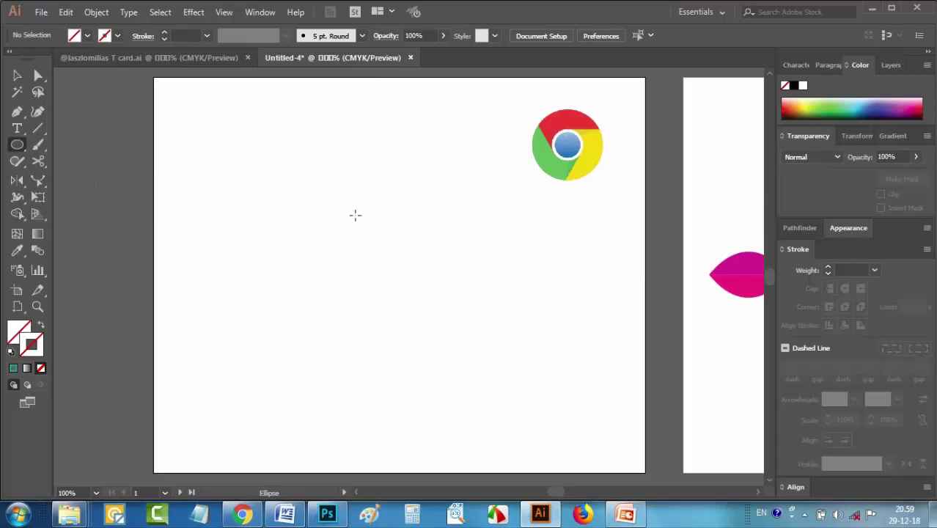
pyautogui.moveTo(348, 253); pyautogui.dragTo(375, 279)
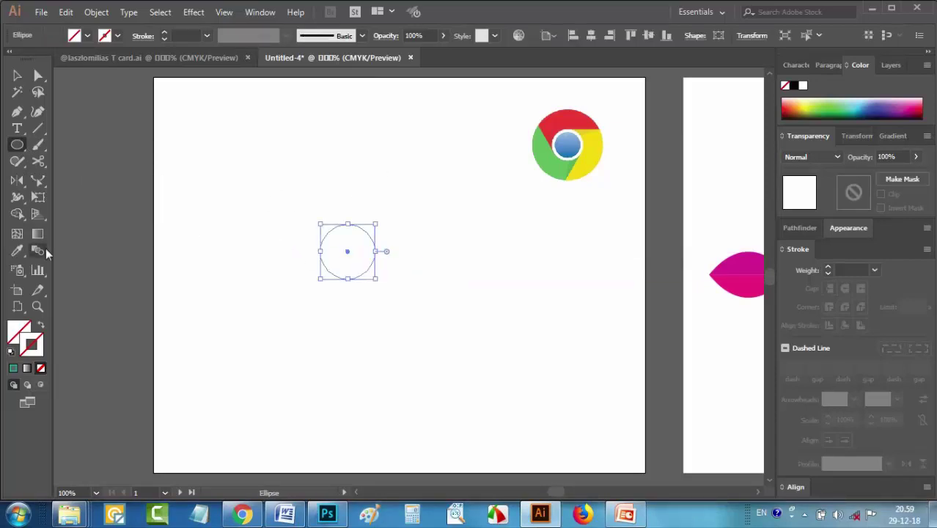
# Fill the circle with blue sampled from the Chrome logo's centre
pyautogui.click(17, 250)
pyautogui.click(569, 148)
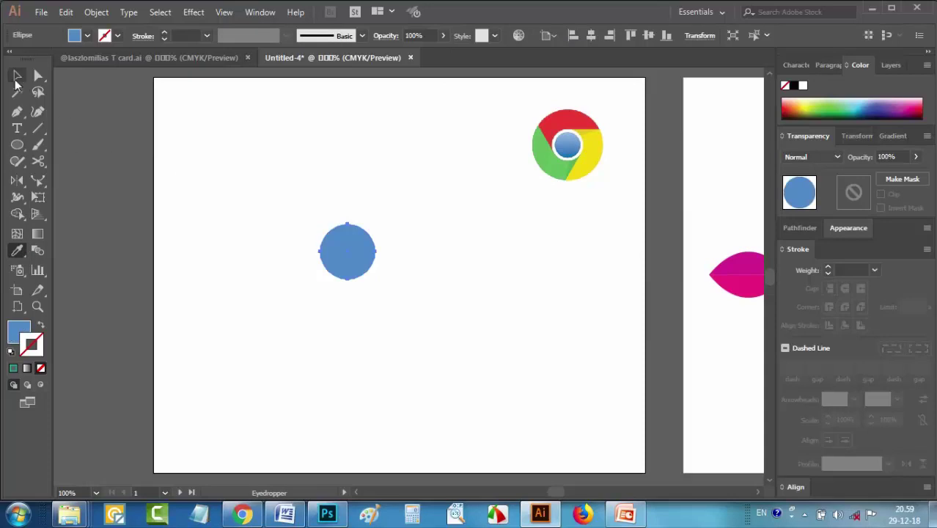
pyautogui.click(15, 79)
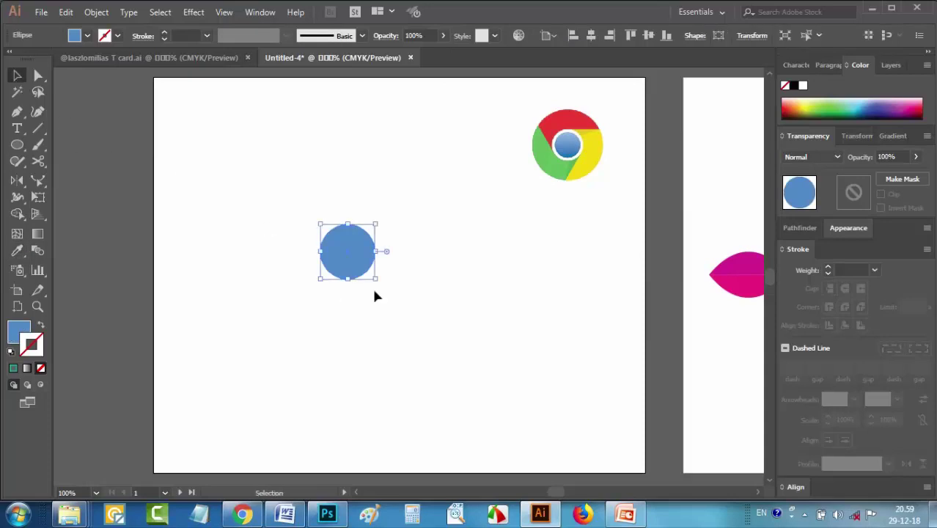
pyautogui.press('a')
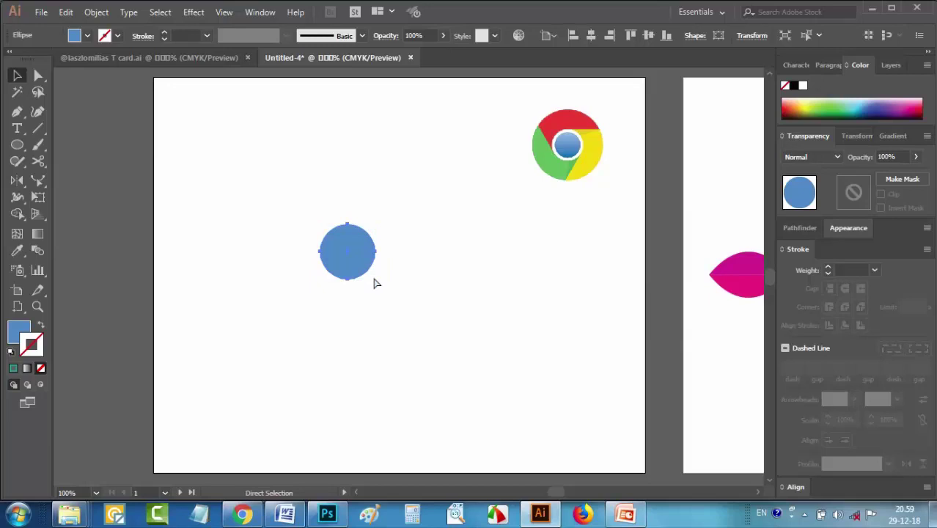
pyautogui.press('v')
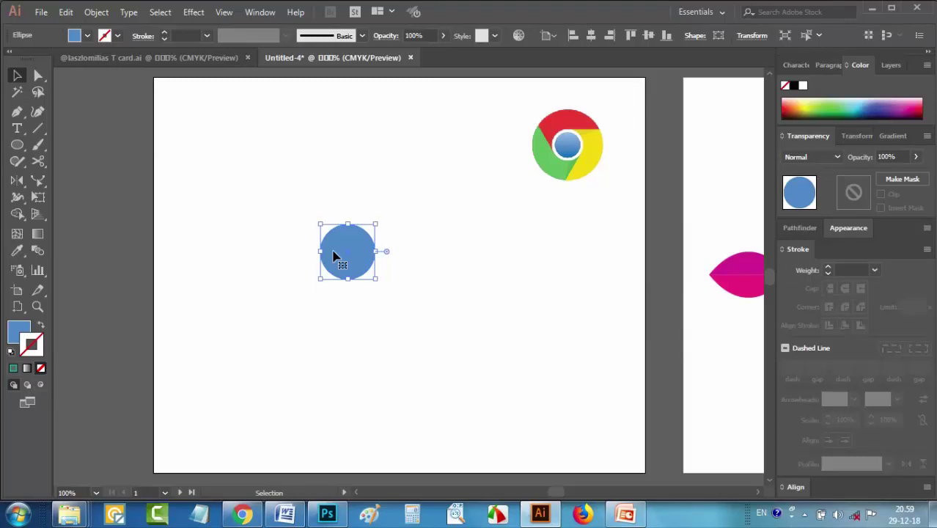
# Send the circle to the back, fill it magenta, and enlarge it to 3.08 in
pyautogui.rightClick(334, 255)
pyautogui.moveTo(385, 416)
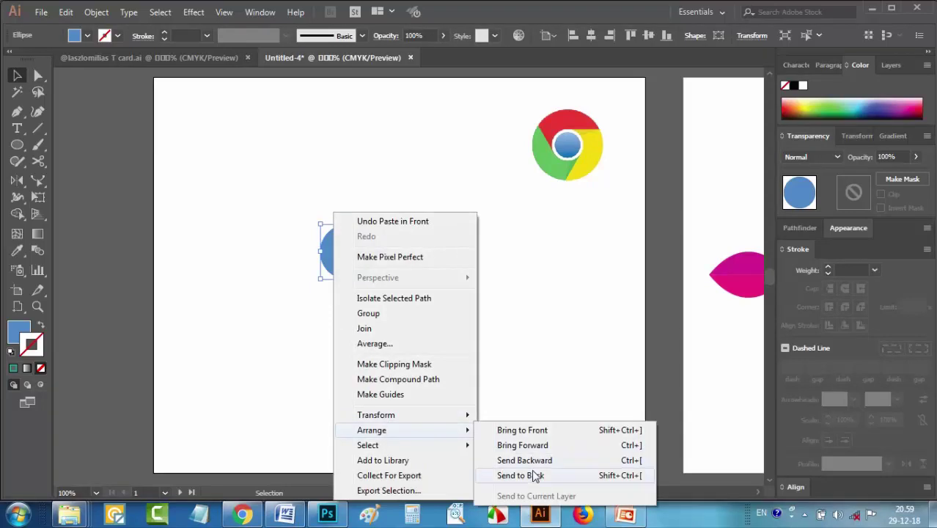
pyautogui.click(534, 475)
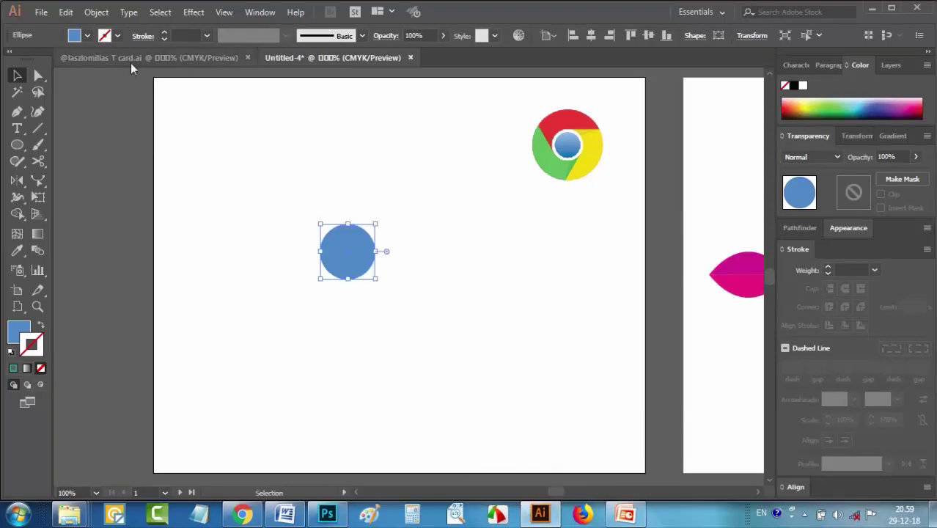
pyautogui.click(88, 36)
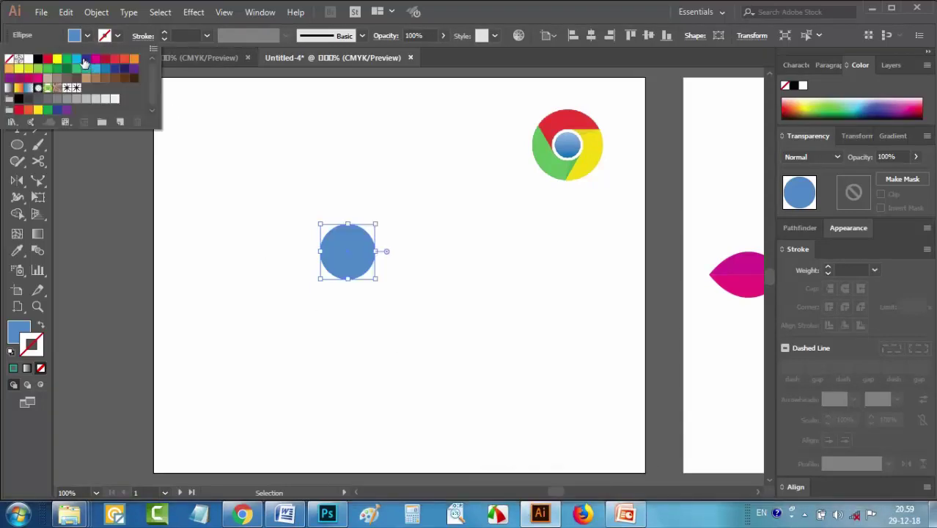
pyautogui.click(96, 59)
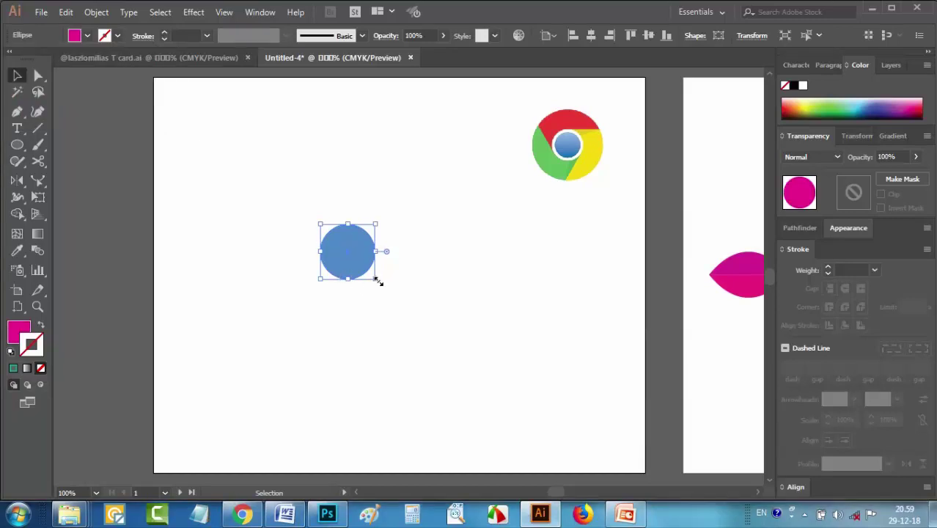
pyautogui.moveTo(377, 281); pyautogui.dragTo(429, 332)
pyautogui.click(425, 364)
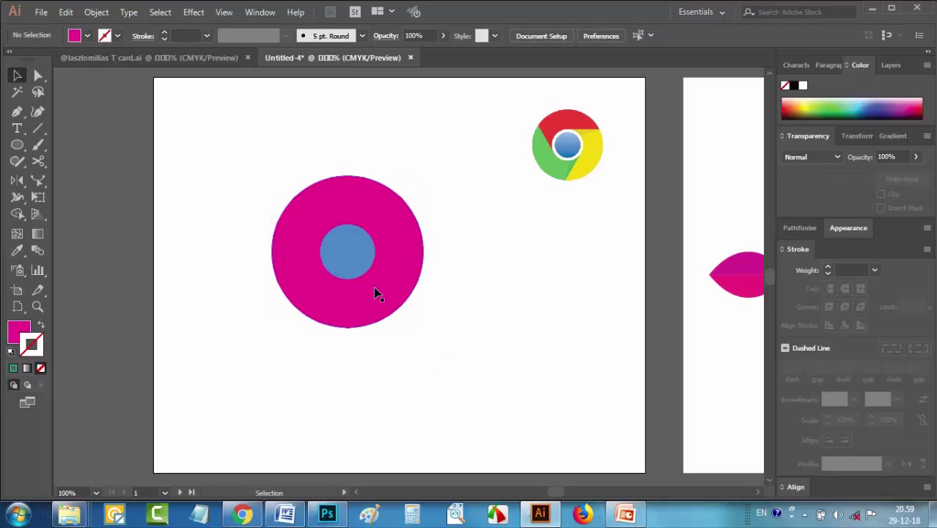
# Enlarge the blue inner circle about its centre and select both circles
pyautogui.click(351, 258)
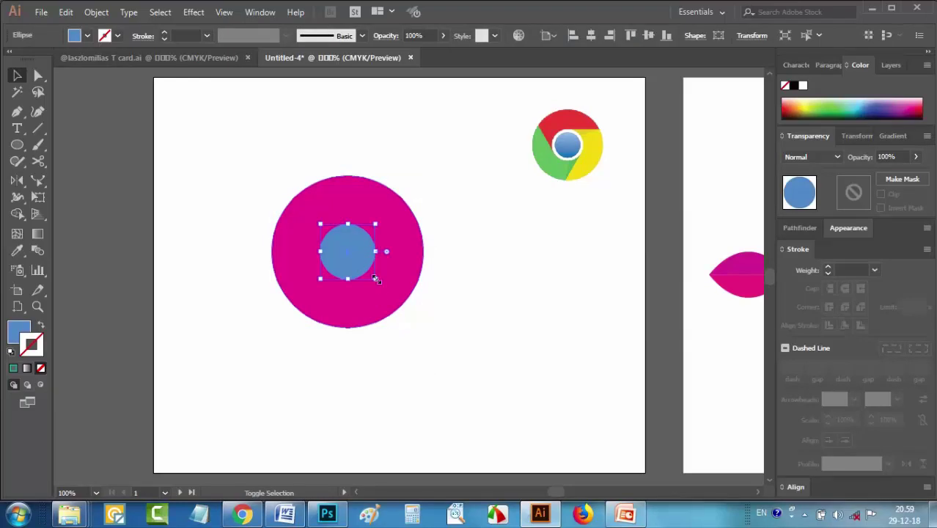
pyautogui.keyDown('shift'); pyautogui.click(376, 278); pyautogui.keyUp('shift')
pyautogui.moveTo(376, 278); pyautogui.dragTo(385, 289)
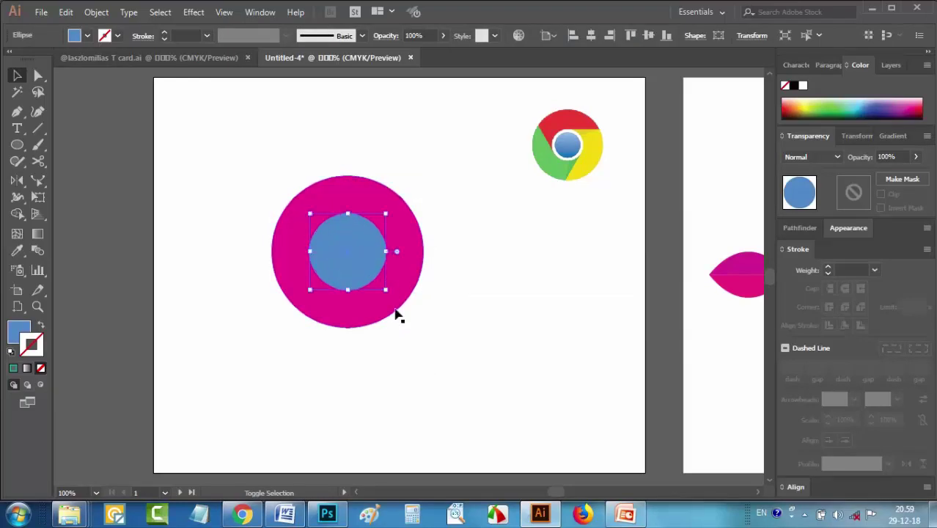
pyautogui.moveTo(241, 179); pyautogui.dragTo(454, 313)
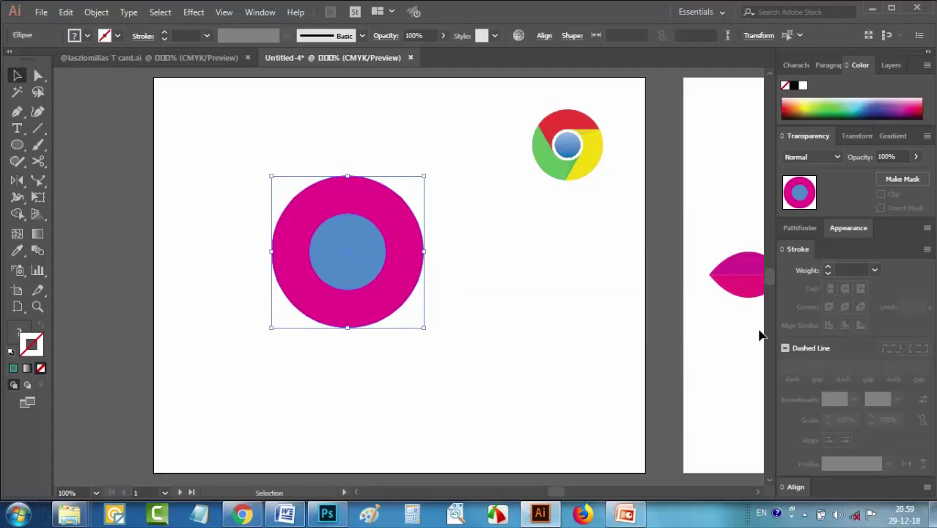
# Subtract the blue circle from the magenta one using Pathfinder Minus Front
pyautogui.click(799, 228)
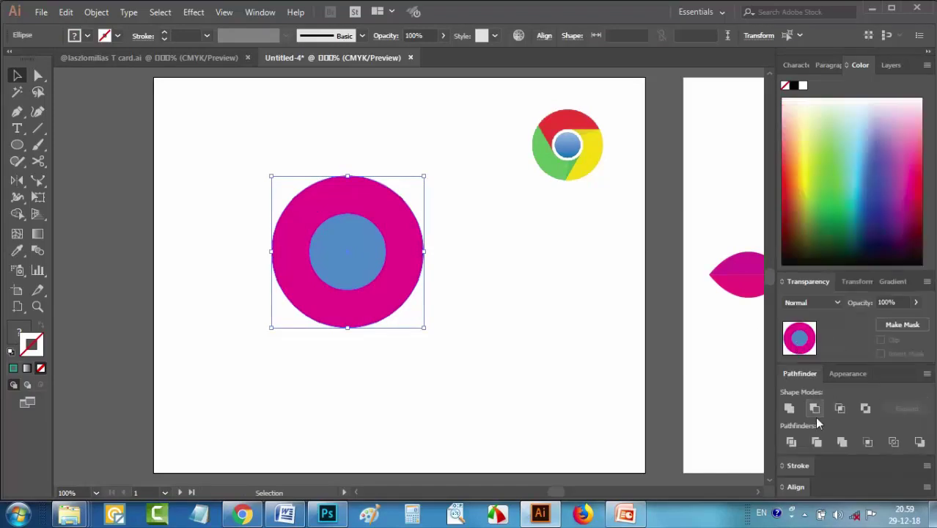
pyautogui.click(261, 12)
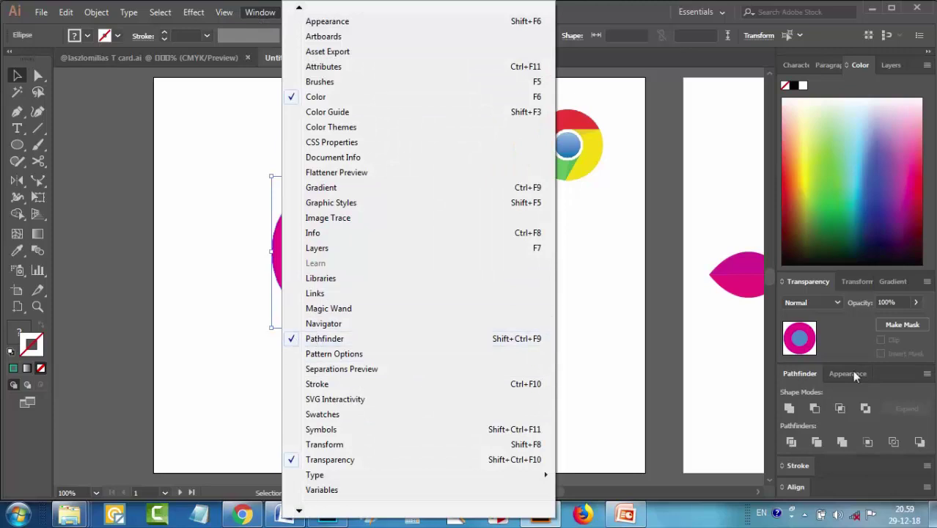
pyautogui.click(807, 387)
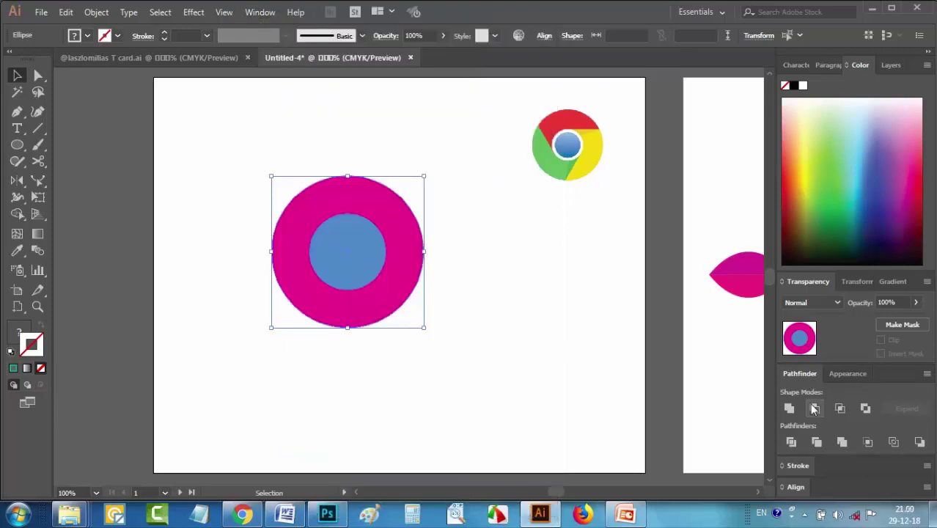
pyautogui.click(814, 409)
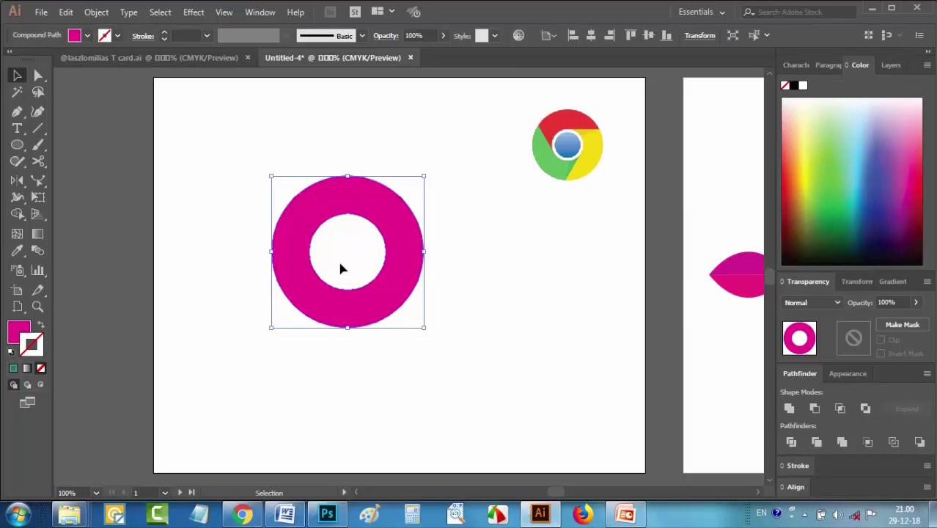
# Show rulers and add vertical and horizontal guides crossing at the ring's centre
pyautogui.hotkey('ctrl', 'r')
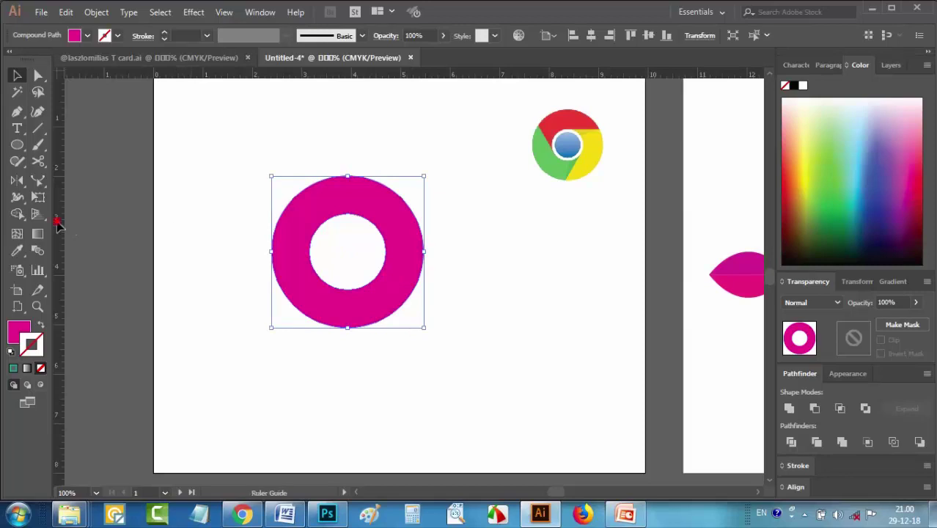
pyautogui.moveTo(58, 224); pyautogui.dragTo(346, 224)
pyautogui.moveTo(385, 76); pyautogui.dragTo(370, 255)
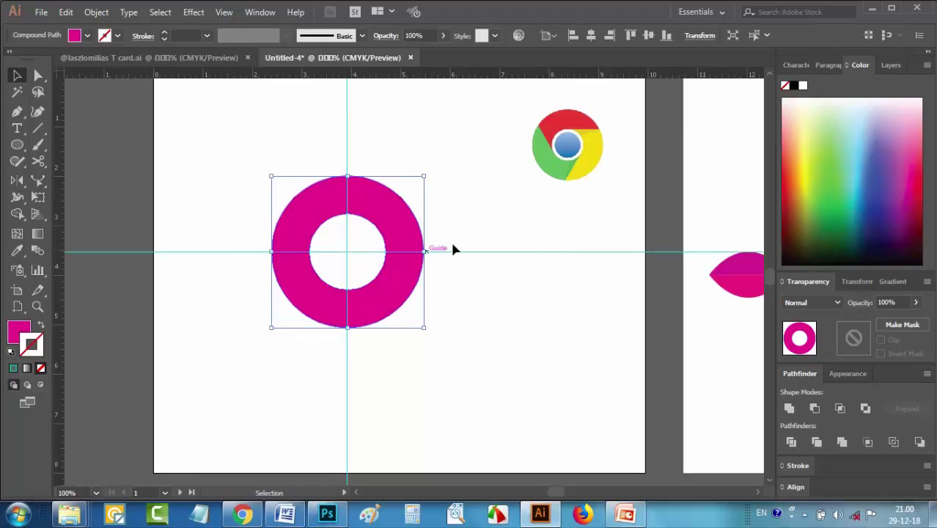
pyautogui.click(174, 182)
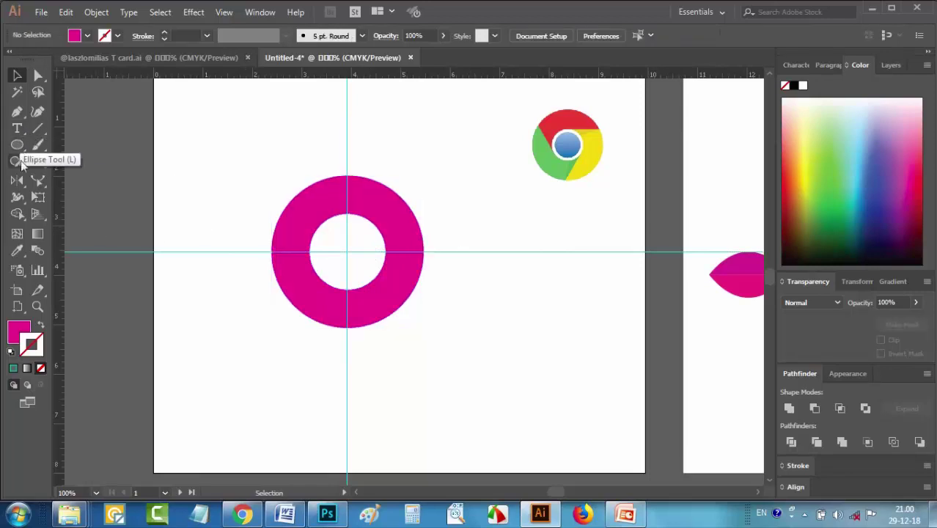
pyautogui.click(16, 111)
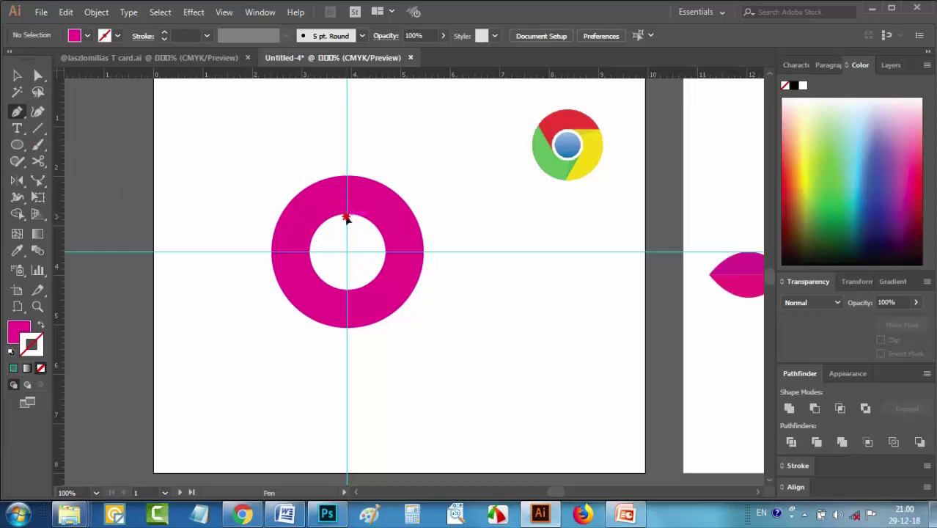
# Draw a pen curve from the ring's top rightward with no fill and a white stroke
pyautogui.click(346, 217)
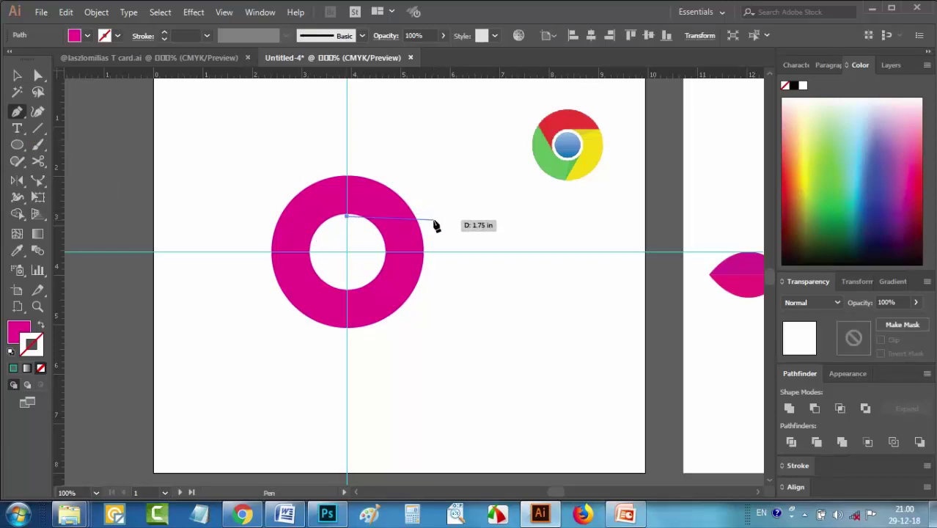
pyautogui.moveTo(434, 220); pyautogui.dragTo(463, 233)
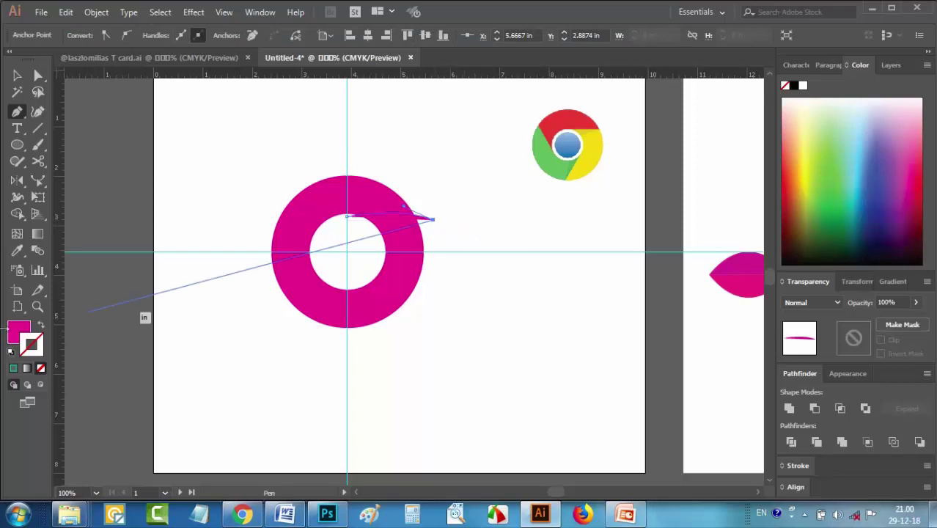
pyautogui.click(40, 325)
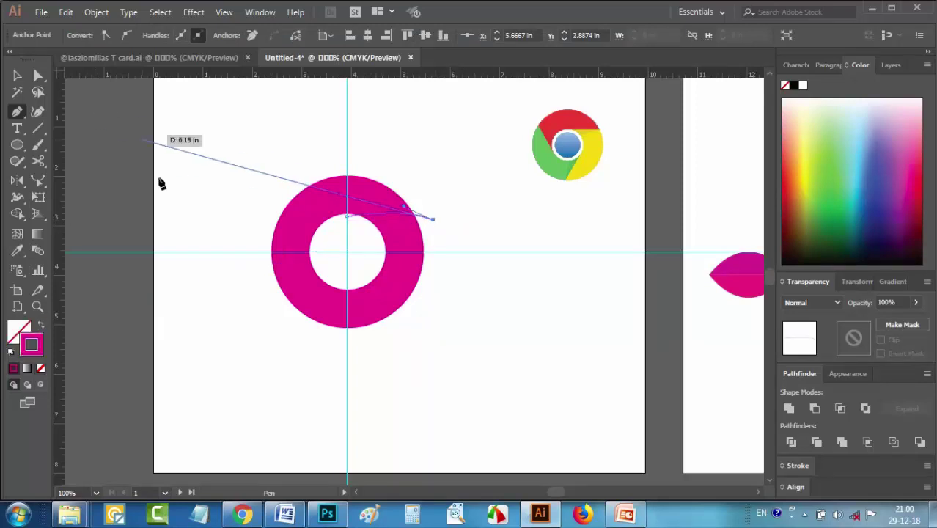
pyautogui.doubleClick(31, 344)
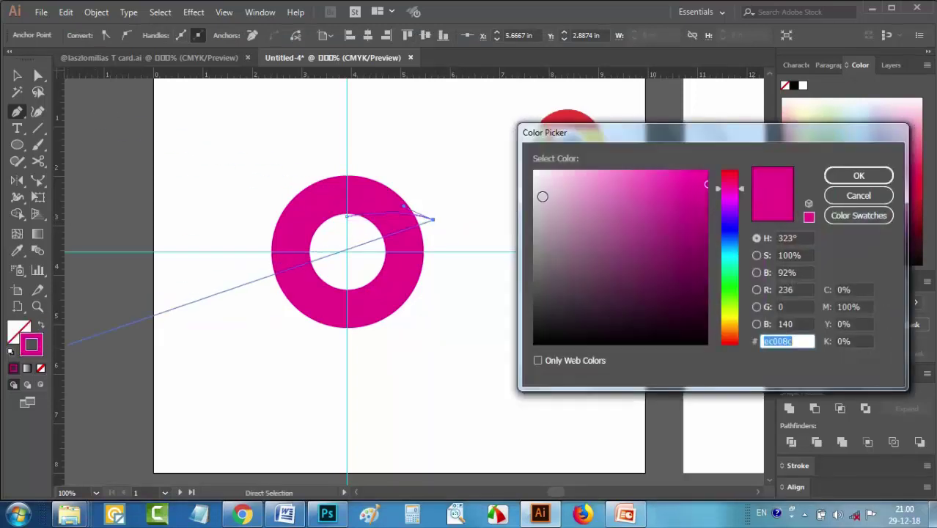
pyautogui.click(534, 173)
pyautogui.click(856, 175)
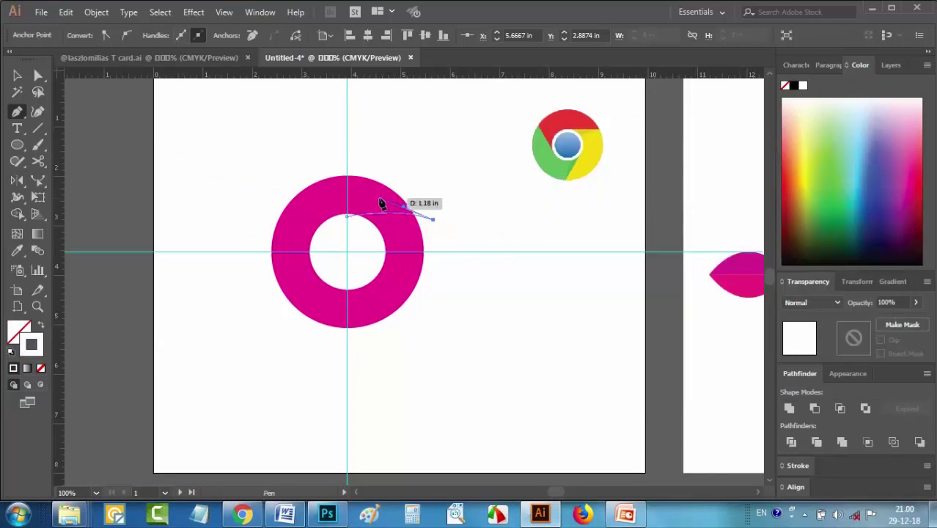
pyautogui.press('v')
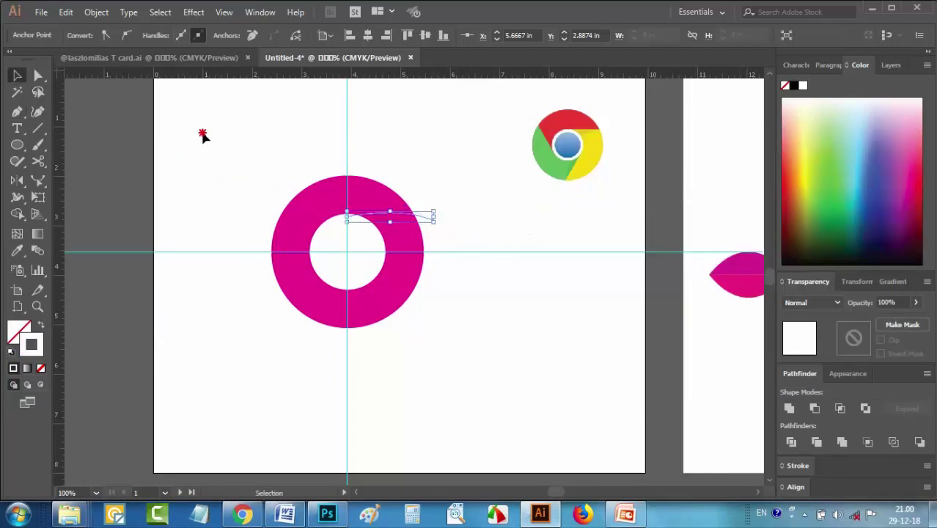
pyautogui.click(204, 135)
pyautogui.click(390, 214)
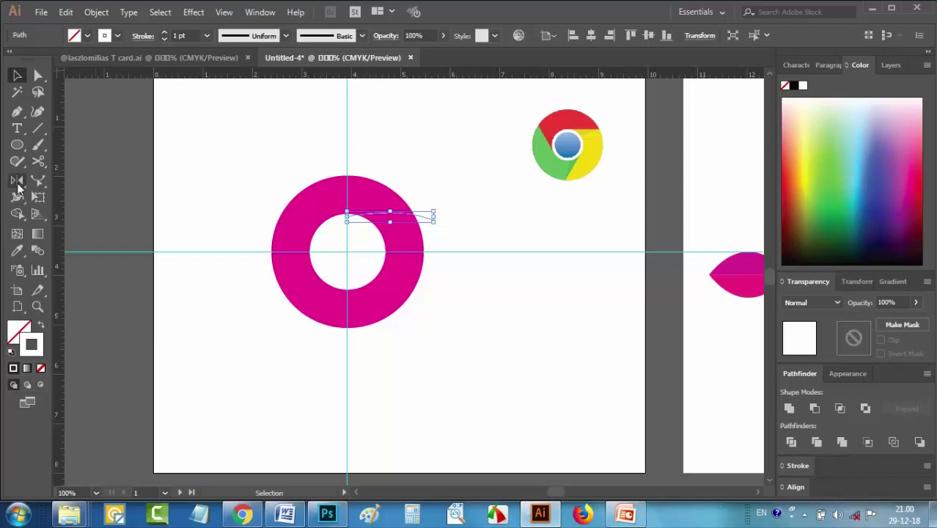
# Make two 360/3 rotated copies of the curve around the ring's centre, then select ring and lines
pyautogui.moveTo(16, 183); pyautogui.dragTo(64, 188)
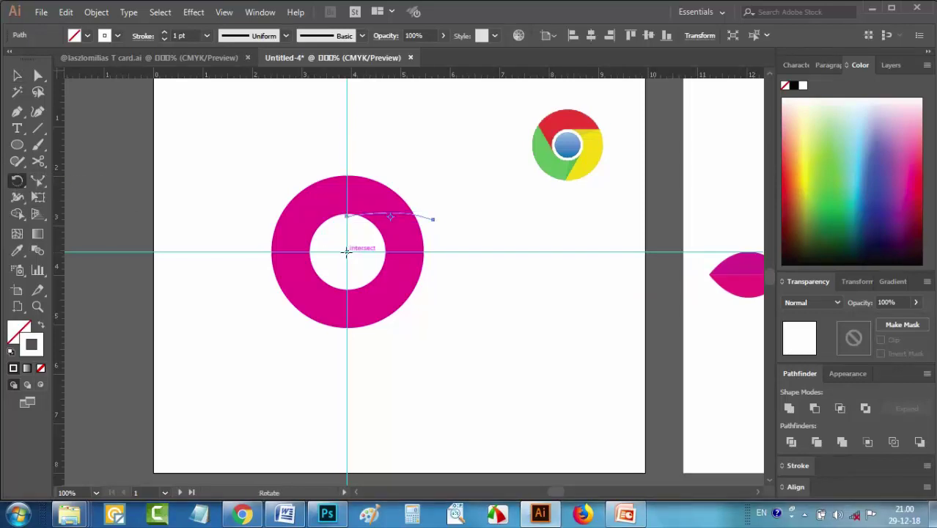
pyautogui.keyDown('alt'); pyautogui.click(347, 251); pyautogui.keyUp('alt')
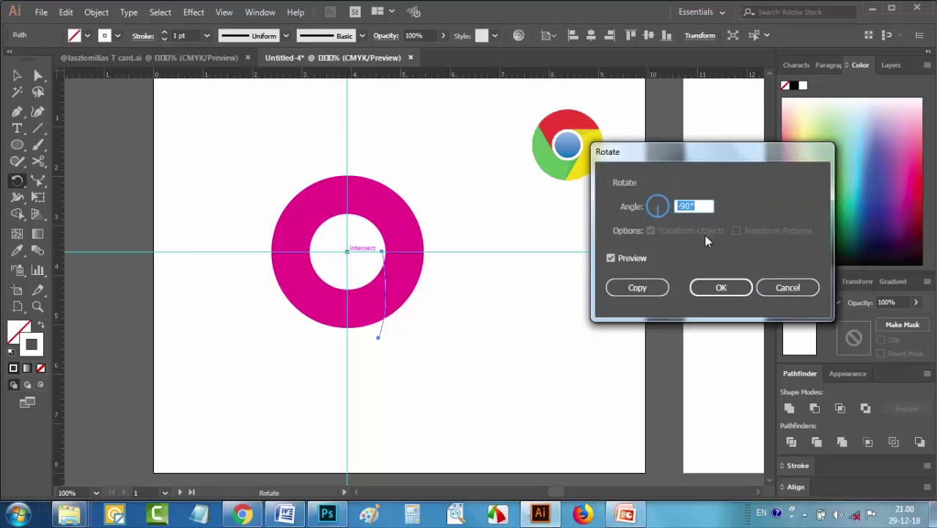
pyautogui.write('360/3')
pyautogui.click(637, 288)
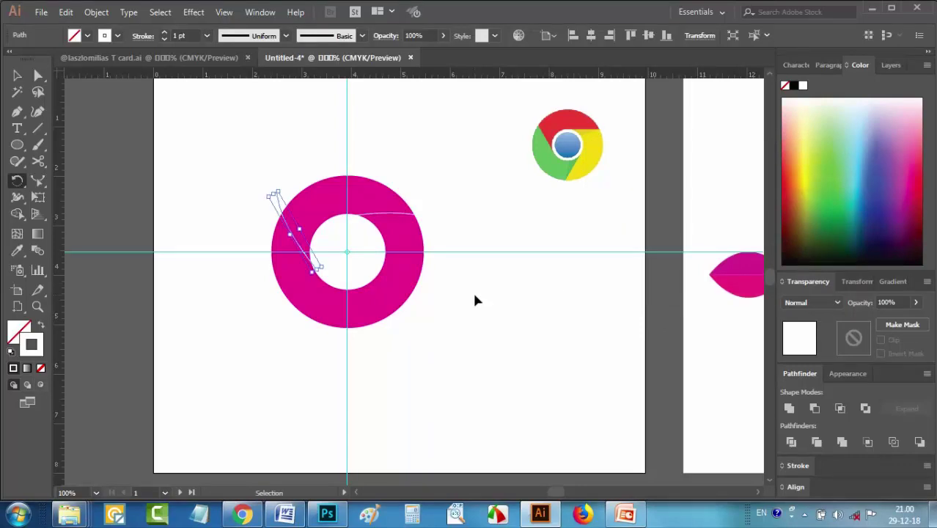
pyautogui.hotkey('ctrl', 'd')
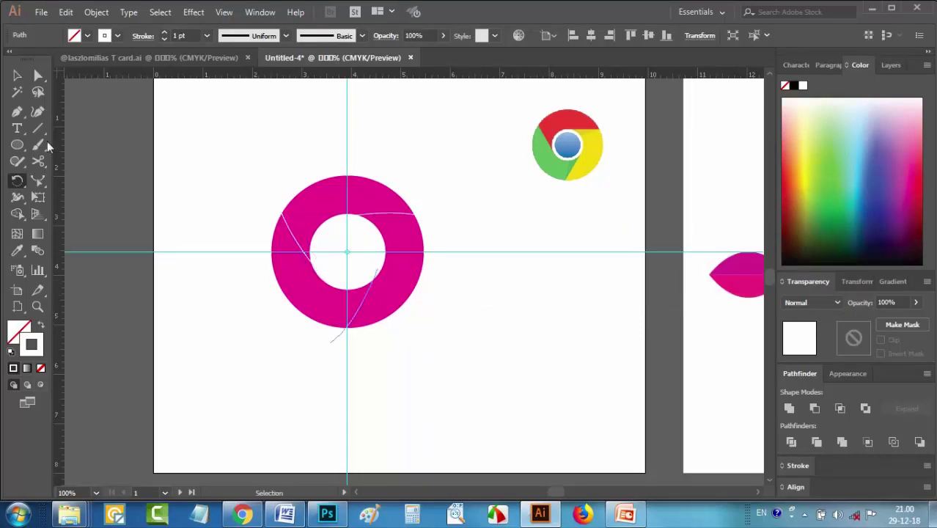
pyautogui.click(18, 78)
pyautogui.moveTo(239, 167); pyautogui.dragTo(474, 354)
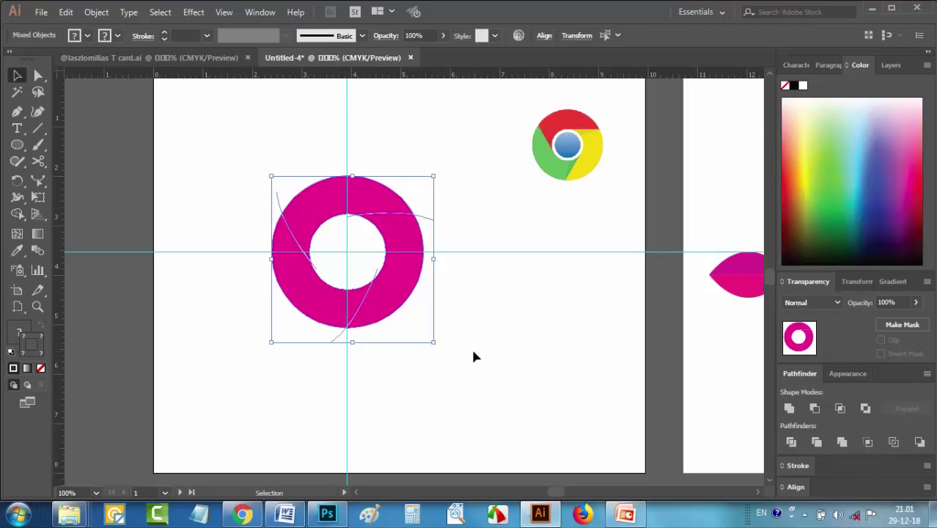
# Hide the guides and divide the ring into pieces along the three lines
pyautogui.click(473, 352)
pyautogui.moveTo(313, 146); pyautogui.dragTo(401, 150)
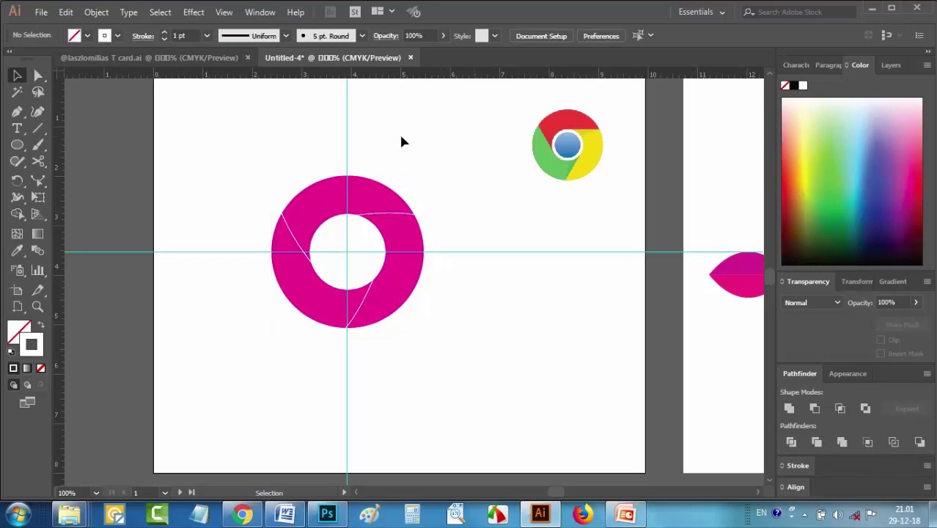
pyautogui.rightClick(401, 132)
pyautogui.click(446, 241)
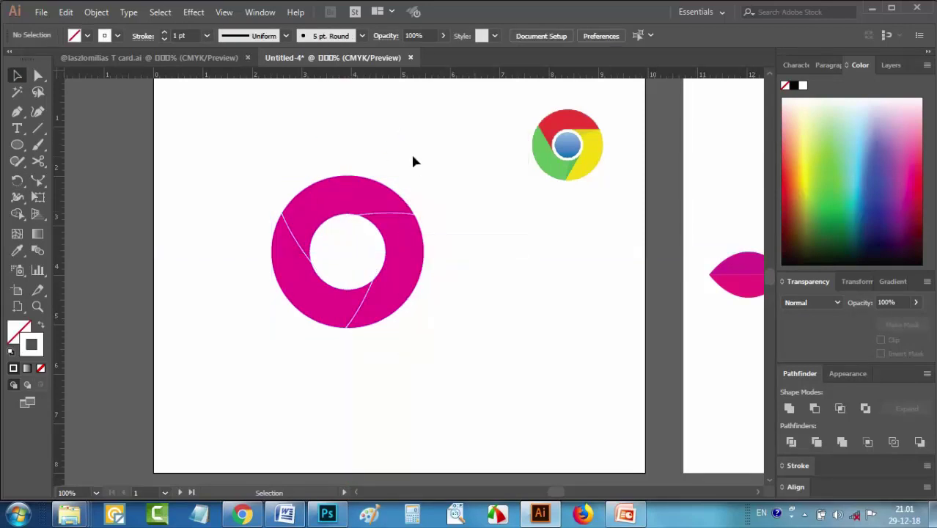
pyautogui.moveTo(259, 154); pyautogui.dragTo(319, 253)
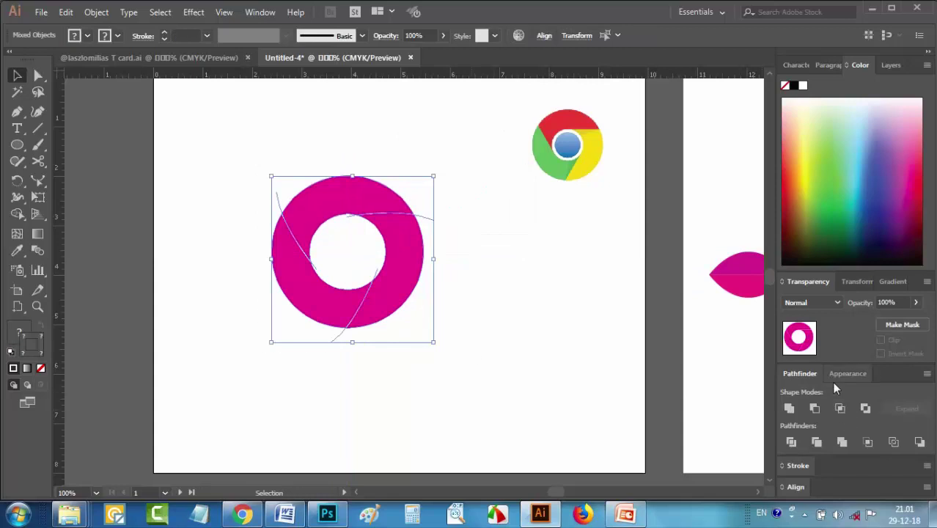
pyautogui.click(790, 441)
# Ungroup the divided ring and check its top, lower-left and right pieces
pyautogui.rightClick(325, 282)
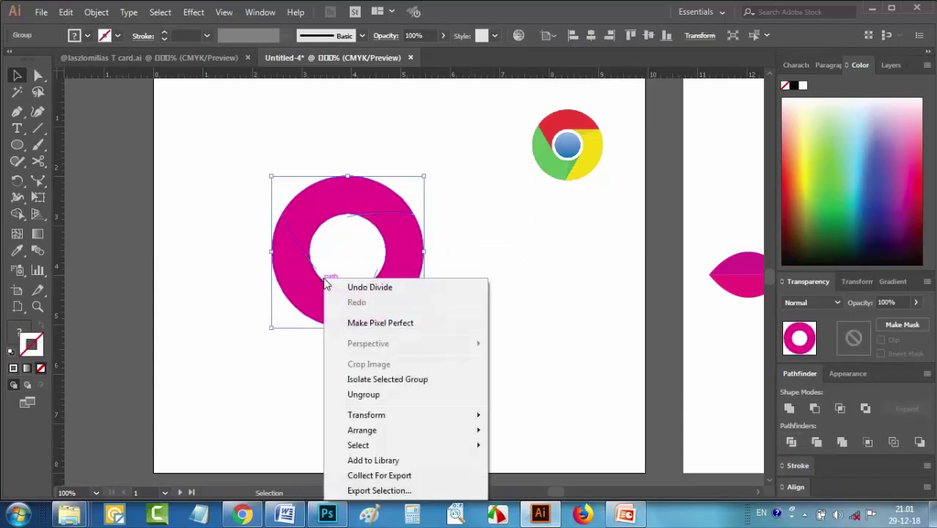
pyautogui.click(370, 402)
pyautogui.click(257, 371)
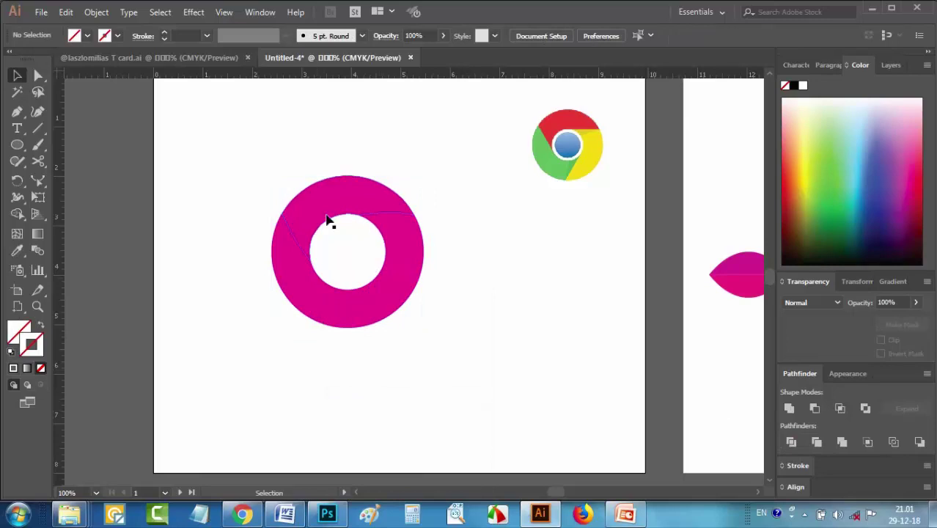
pyautogui.click(357, 198)
pyautogui.click(208, 246)
pyautogui.click(302, 287)
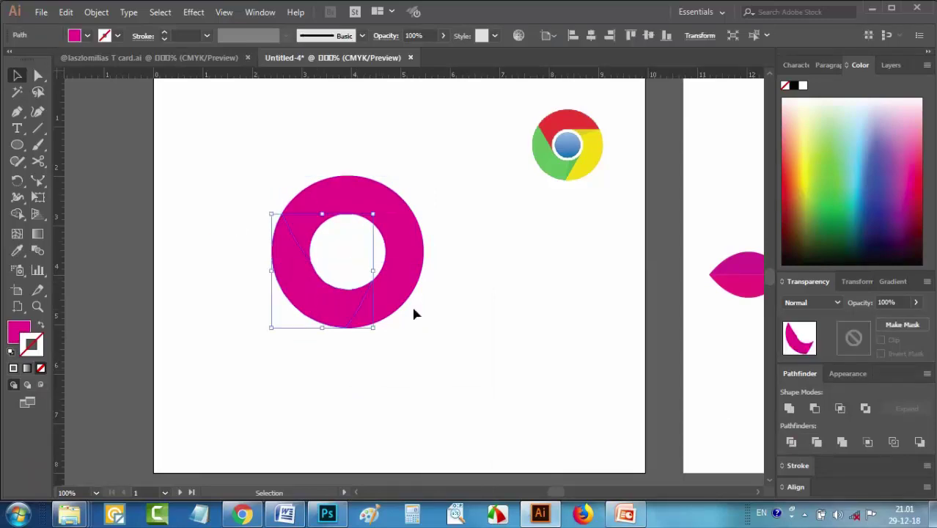
pyautogui.click(411, 274)
pyautogui.click(339, 192)
pyautogui.click(122, 205)
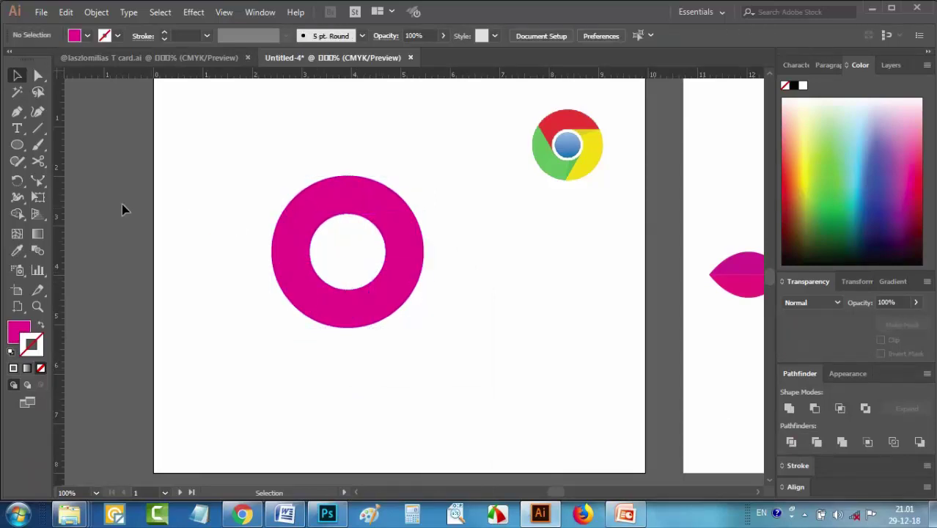
# Colour the top piece red, lower-left green and right yellow, sampled from the Chrome logo
pyautogui.click(17, 250)
pyautogui.click(564, 119)
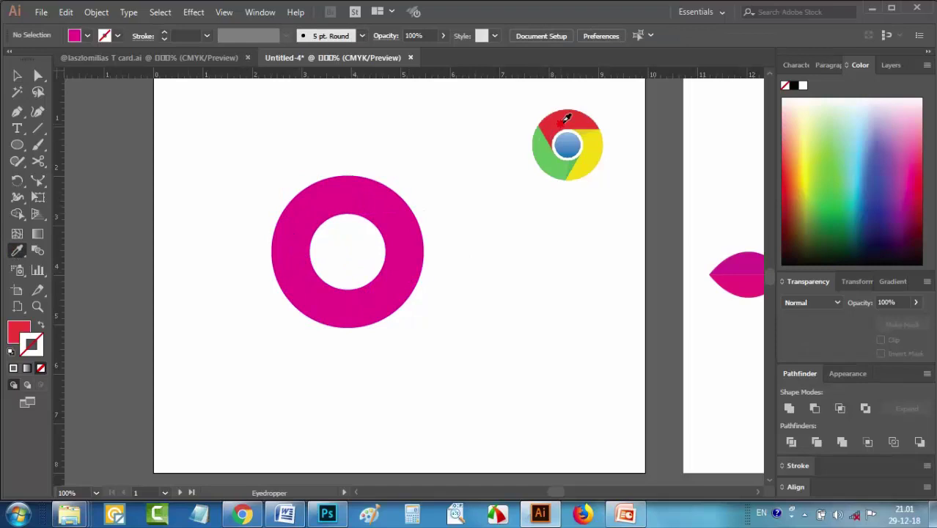
pyautogui.keyDown('alt'); pyautogui.click(346, 186); pyautogui.keyUp('alt')
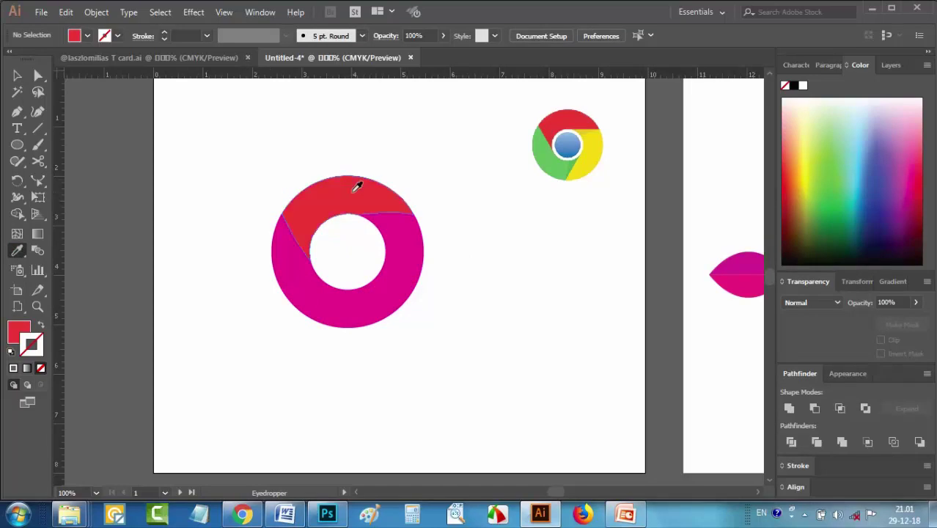
pyautogui.click(546, 168)
pyautogui.keyDown('alt'); pyautogui.click(287, 275); pyautogui.keyUp('alt')
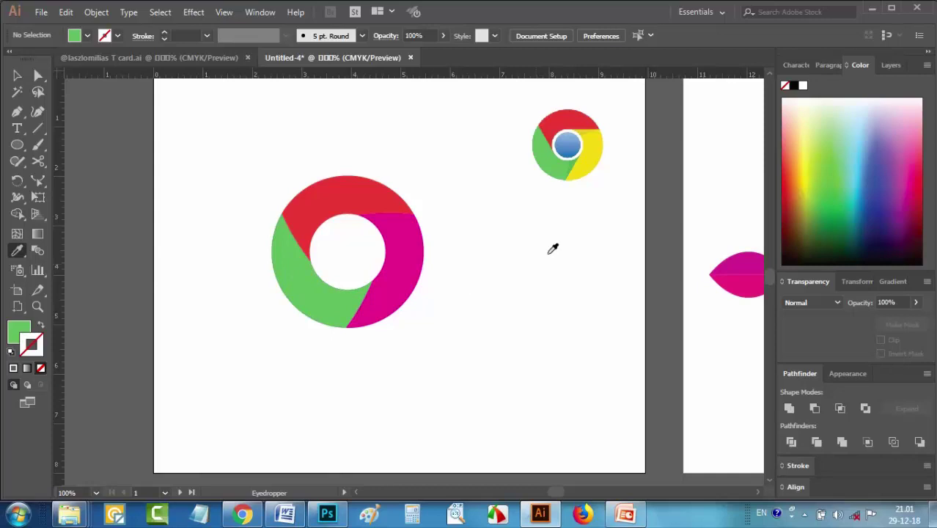
pyautogui.click(597, 150)
pyautogui.keyDown('alt'); pyautogui.click(392, 277); pyautogui.keyUp('alt')
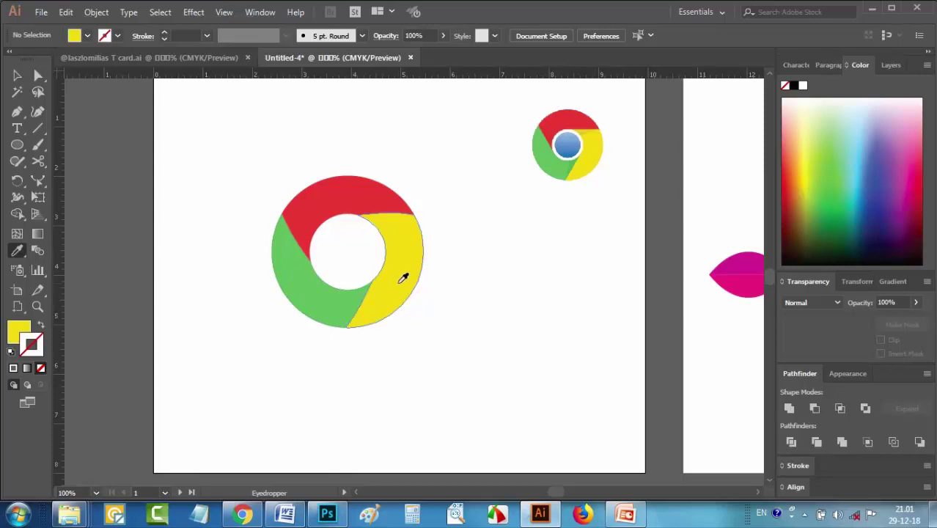
pyautogui.click(17, 91)
pyautogui.click(18, 77)
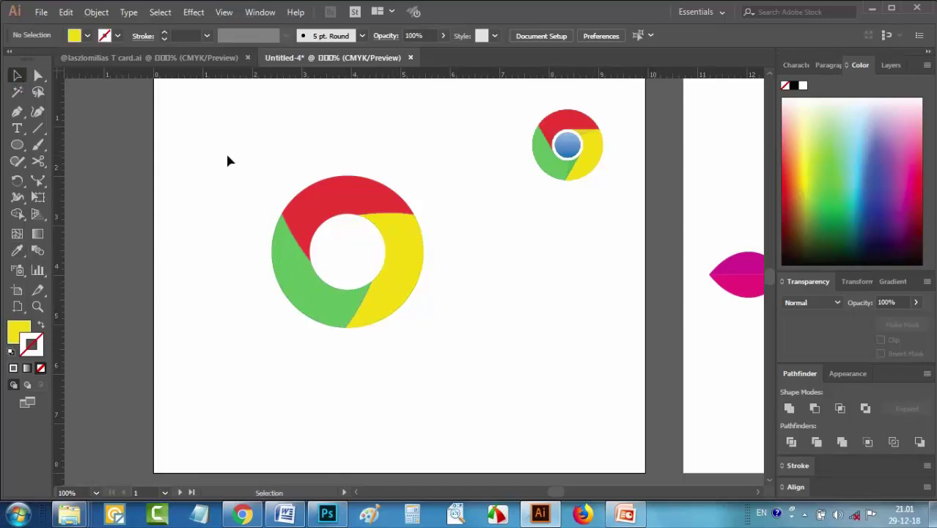
# Draw a small circle and centre it in the ring's hollow
pyautogui.click(17, 145)
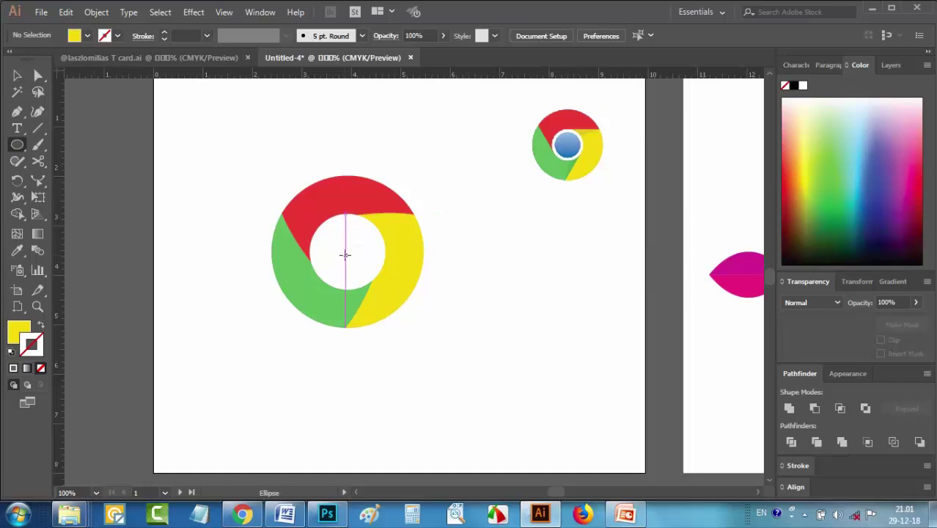
pyautogui.moveTo(345, 253)
pyautogui.mouseDown()
pyautogui.moveTo(366, 284)
pyautogui.moveTo(349, 251)
pyautogui.mouseUp()
pyautogui.click(16, 77)
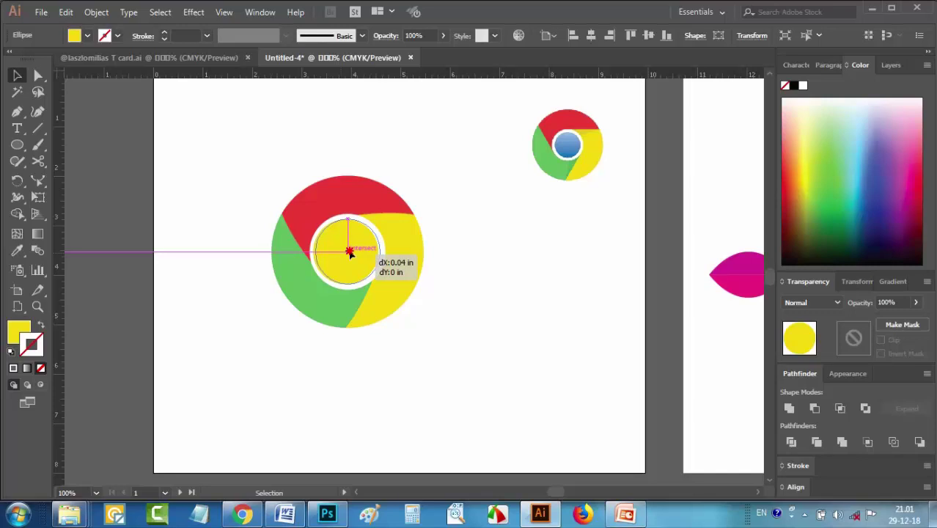
pyautogui.moveTo(350, 252); pyautogui.dragTo(350, 254)
pyautogui.scroll(1, 349, 254)
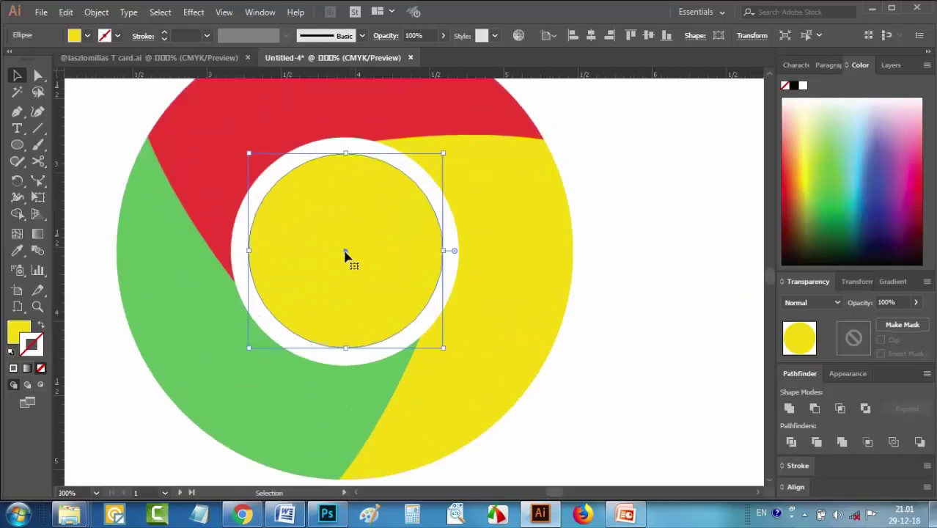
pyautogui.scroll(-3, 346, 255)
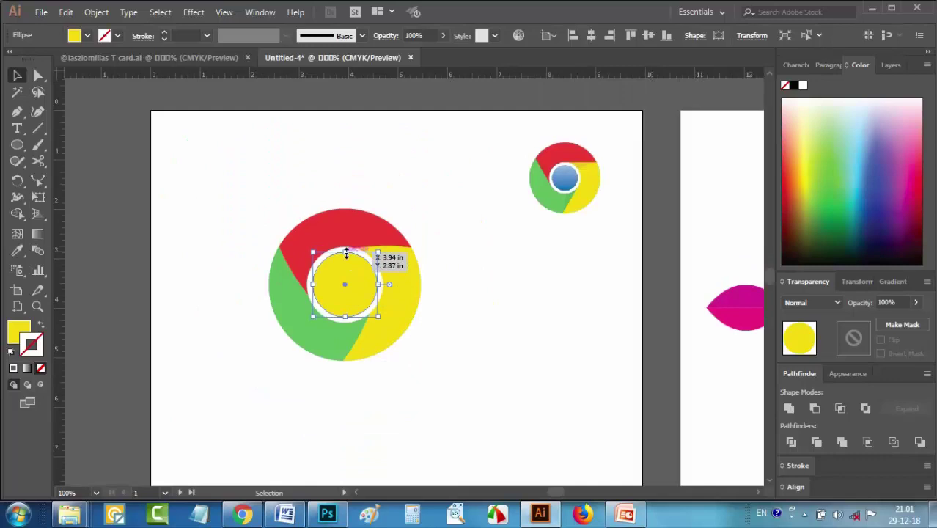
# Fill the centre circle with the Chrome logo's blue using the Eyedropper
pyautogui.click(17, 250)
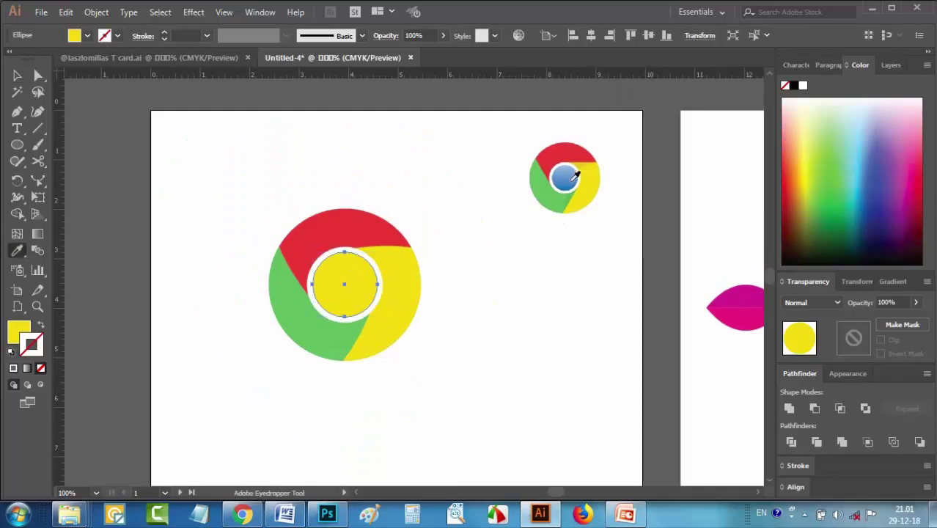
pyautogui.click(566, 180)
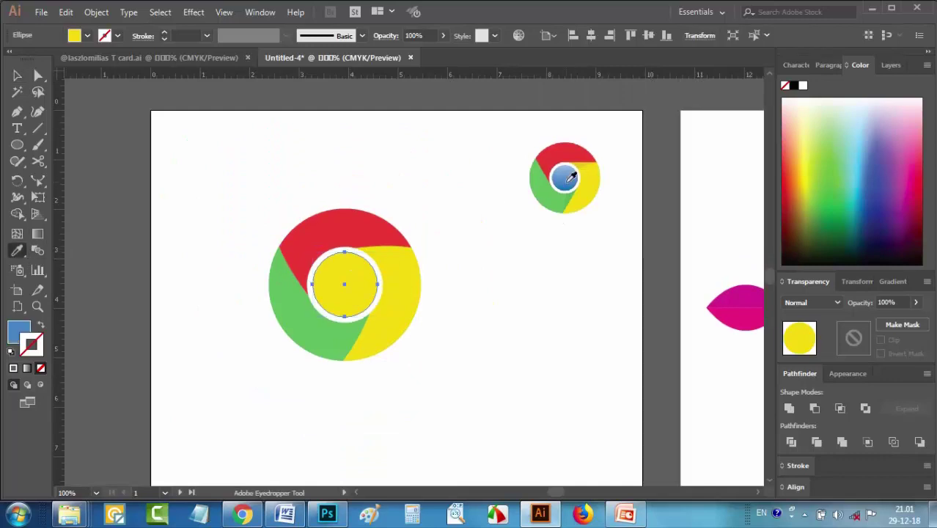
pyautogui.click(82, 35)
pyautogui.doubleClick(23, 331)
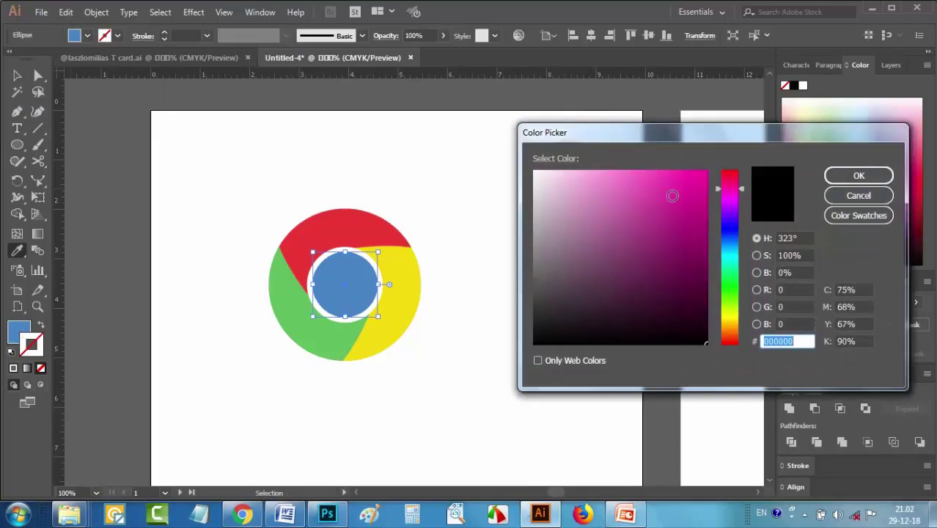
pyautogui.click(854, 176)
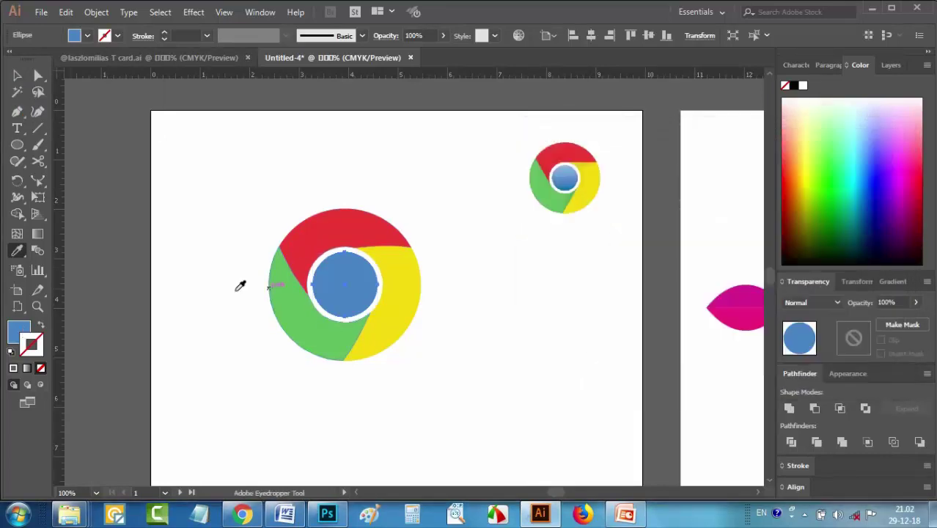
pyautogui.click(17, 75)
pyautogui.click(239, 183)
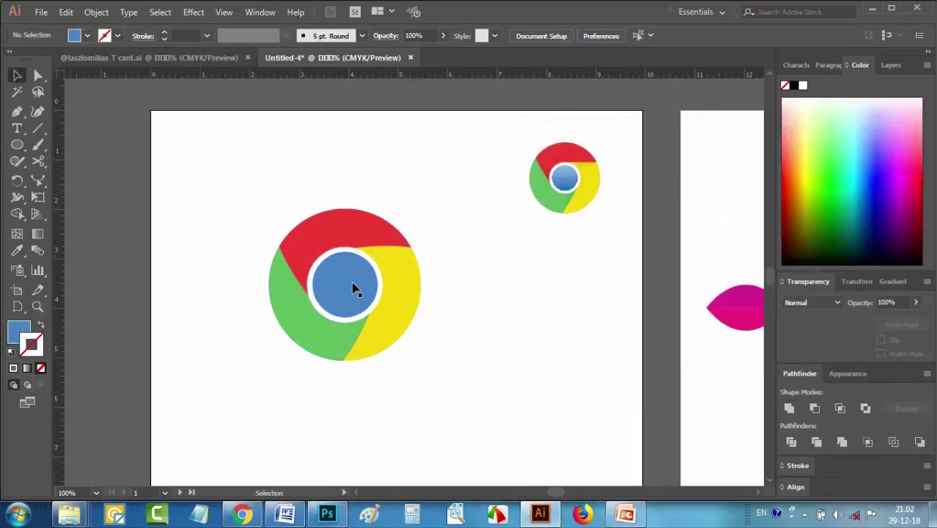
# Pen-draw a thin sliver along the seam where the yellow section meets the red
pyautogui.hotkey('ctrl', '=')
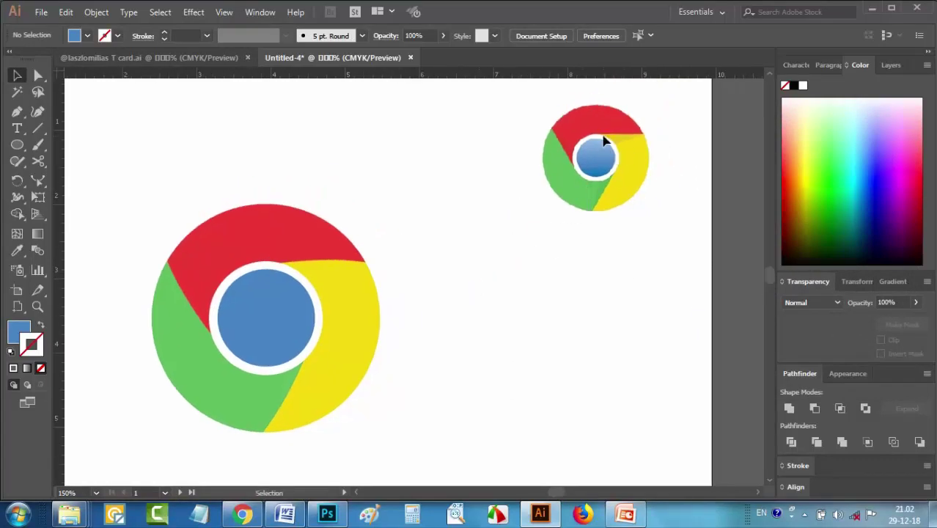
pyautogui.scroll(2, 630, 140)
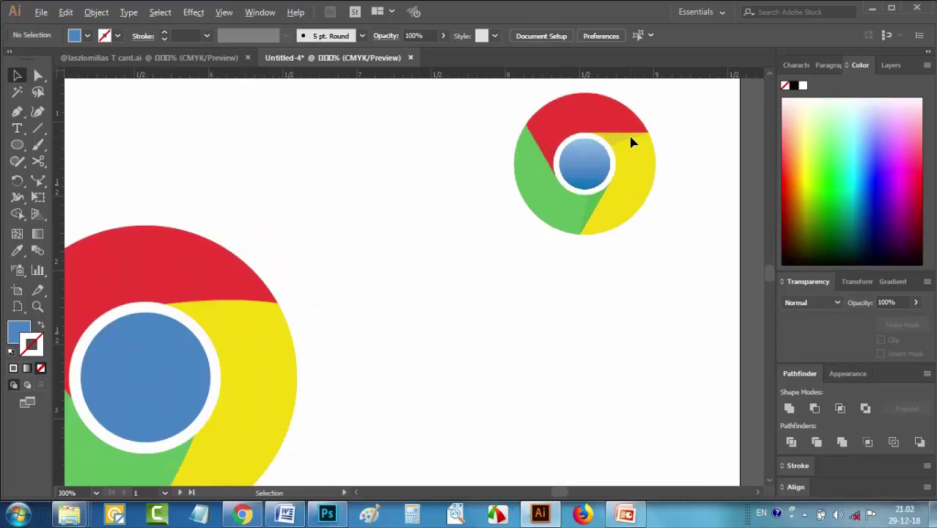
pyautogui.scroll(-1, 598, 161)
pyautogui.scroll(-2, 596, 199)
pyautogui.hscroll(-2, 595, 199)
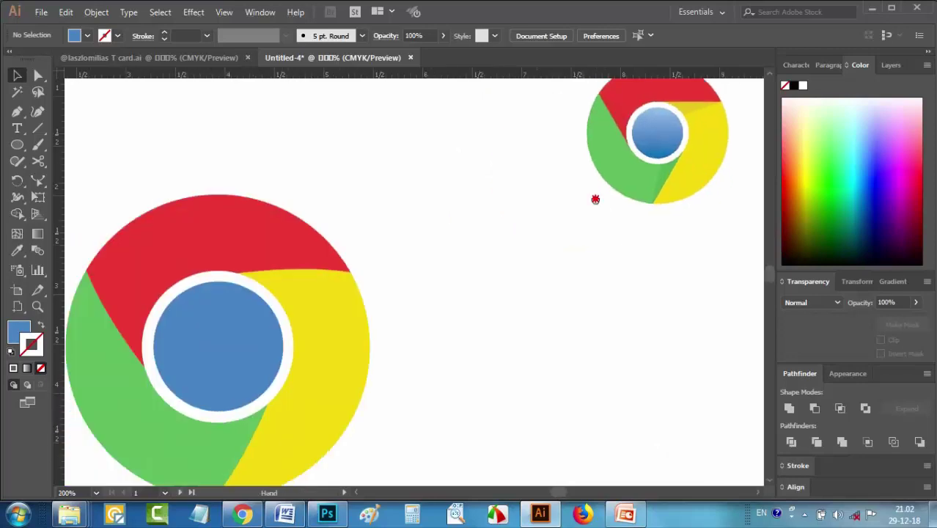
pyautogui.click(17, 112)
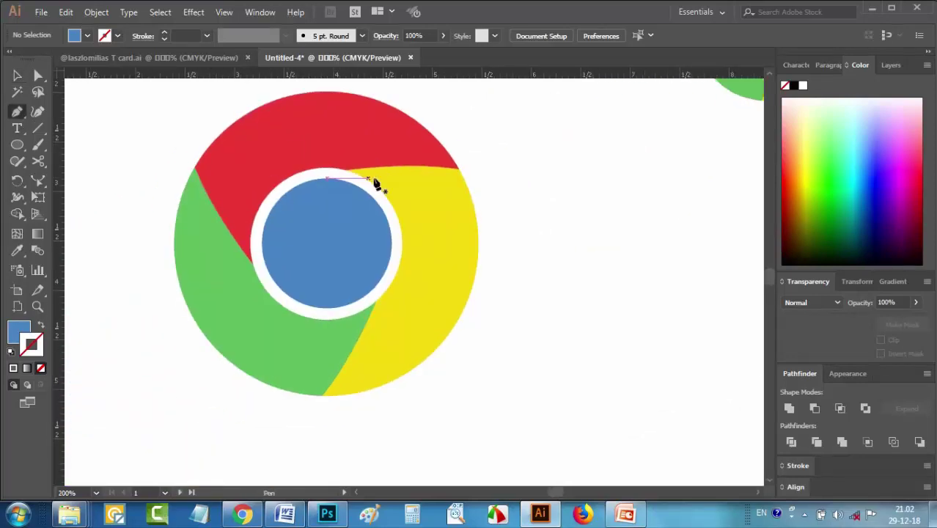
pyautogui.click(345, 172)
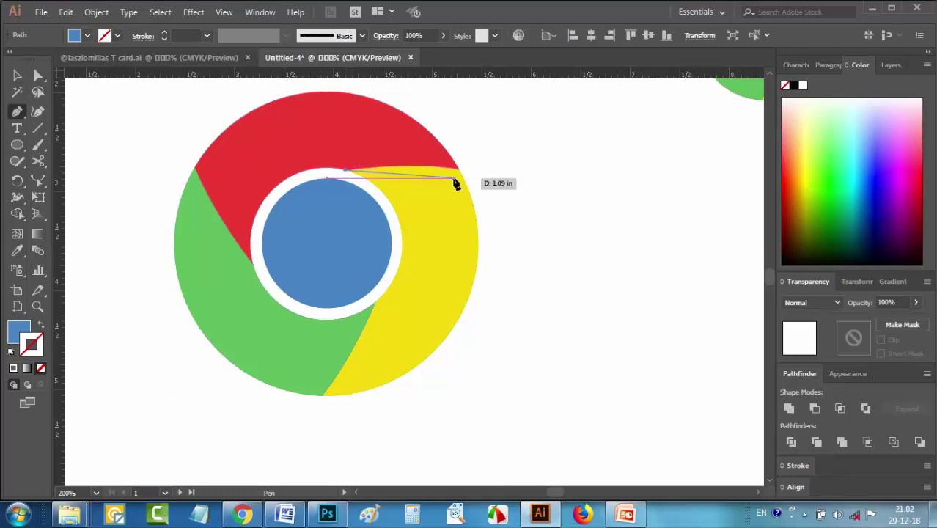
pyautogui.moveTo(458, 169); pyautogui.dragTo(331, 176)
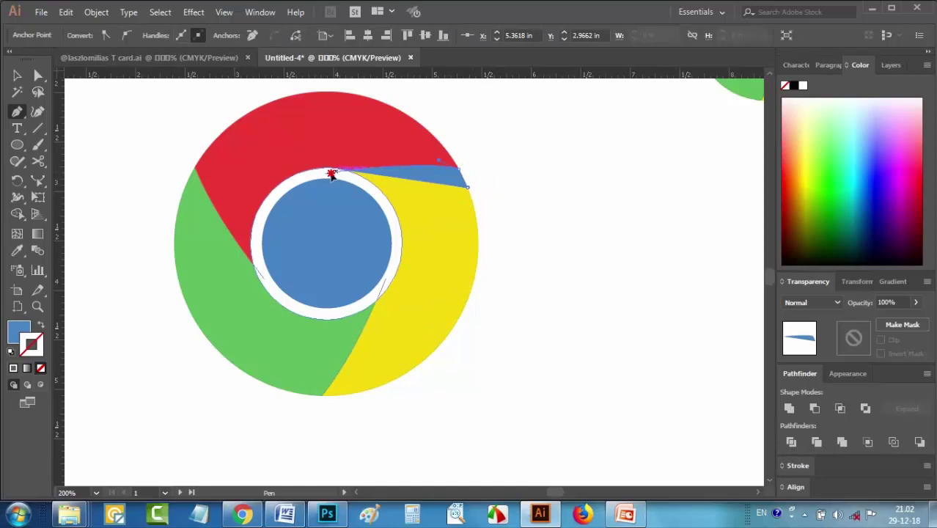
pyautogui.scroll(-1, 345, 192)
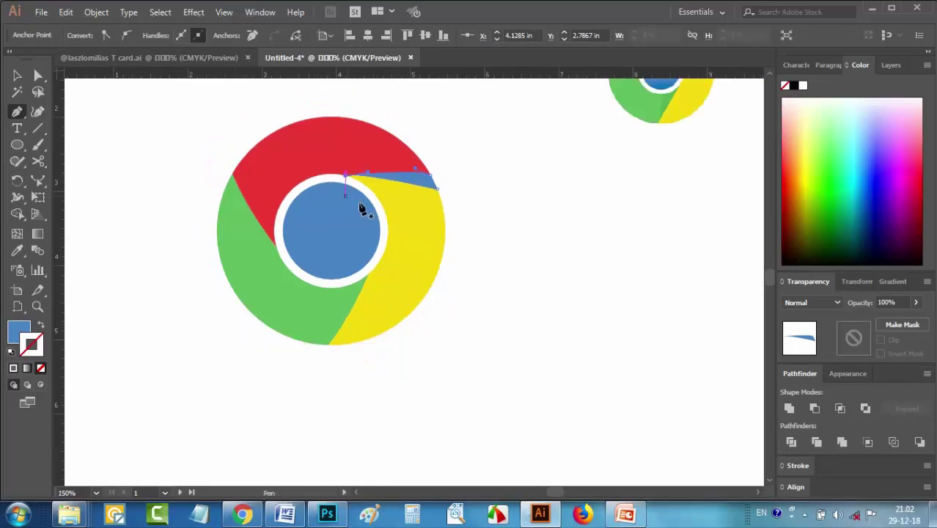
pyautogui.moveTo(408, 266); pyautogui.dragTo(352, 334)
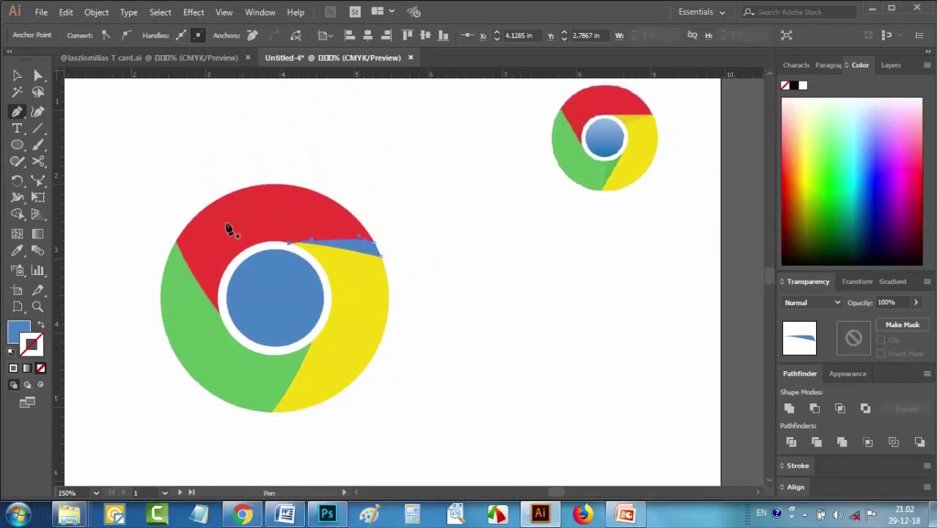
# Fill the sliver with the sampled yellow, then darken it to dbb707
pyautogui.click(17, 250)
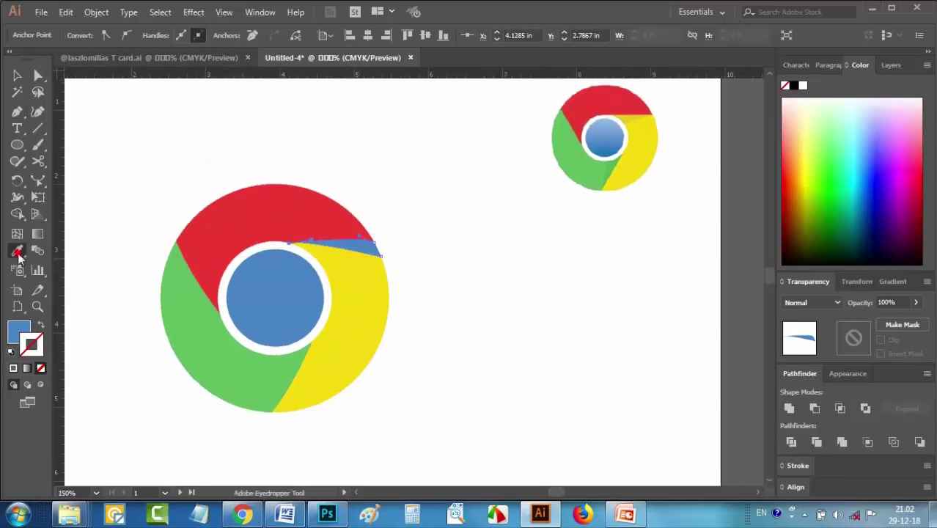
pyautogui.click(356, 276)
pyautogui.doubleClick(15, 331)
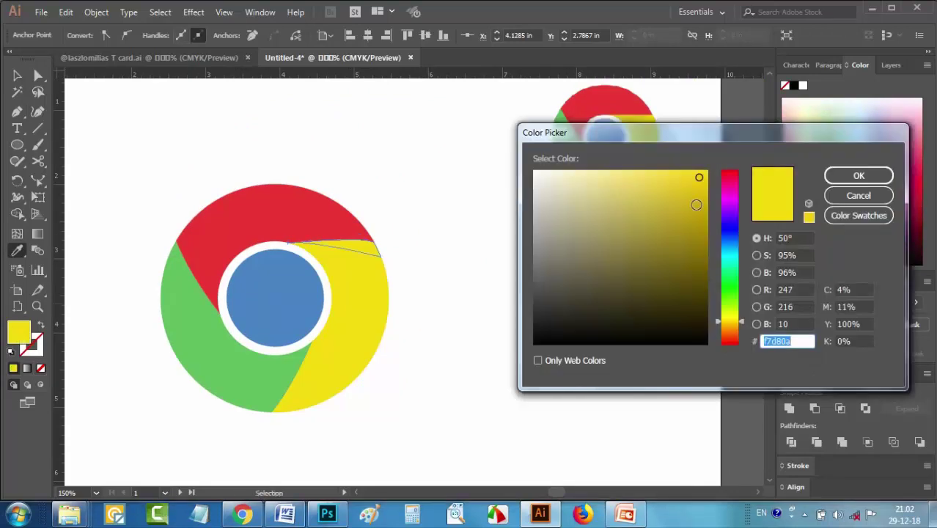
pyautogui.moveTo(699, 181); pyautogui.dragTo(702, 194)
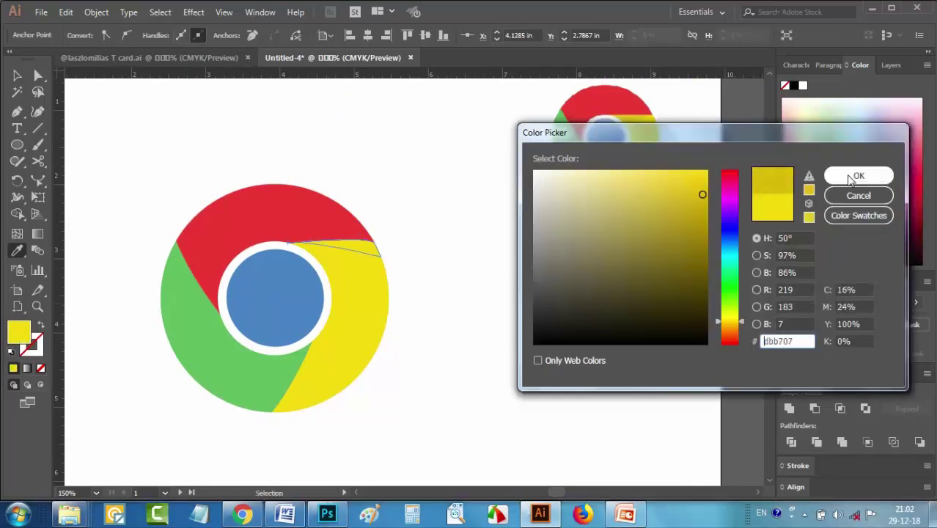
pyautogui.click(856, 177)
pyautogui.click(17, 75)
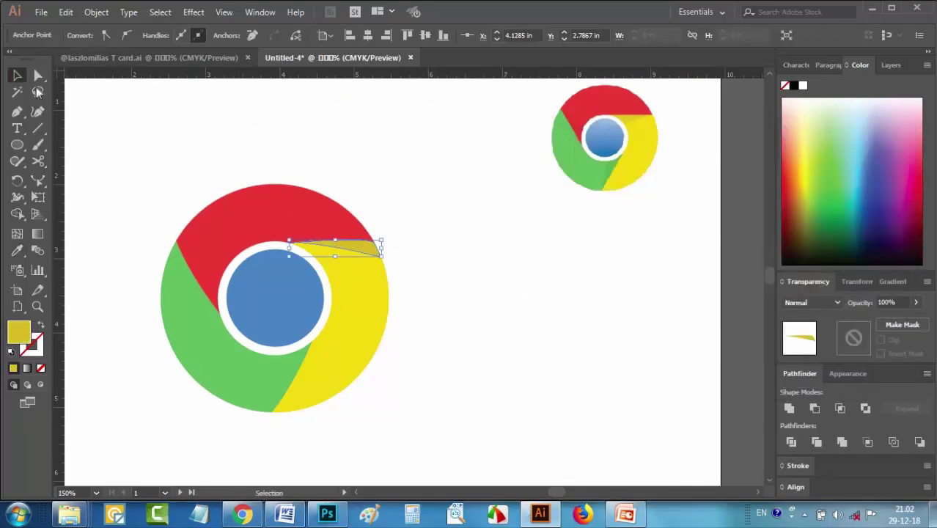
pyautogui.click(115, 163)
pyautogui.moveTo(115, 163); pyautogui.dragTo(146, 166)
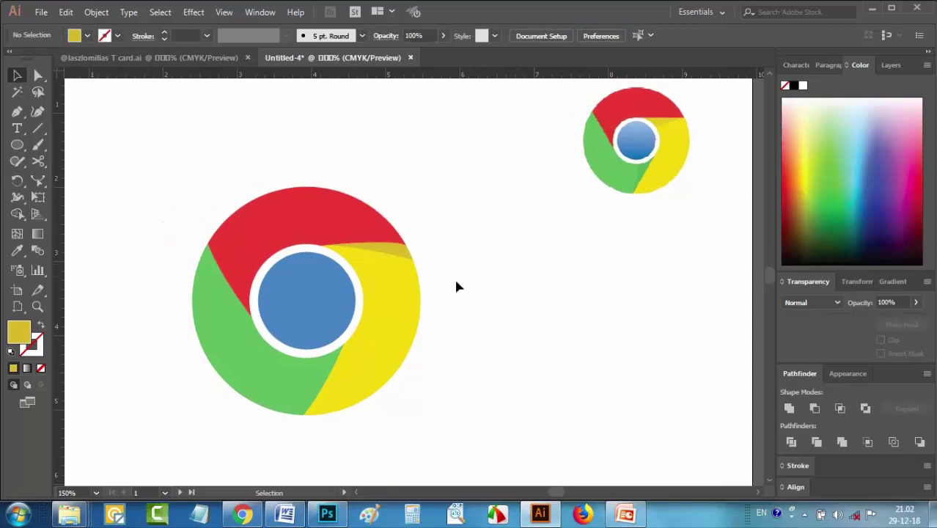
# Delete the old sliver and Pen-draw a new wedge under the red section
pyautogui.click(394, 256)
pyautogui.press('Delete')
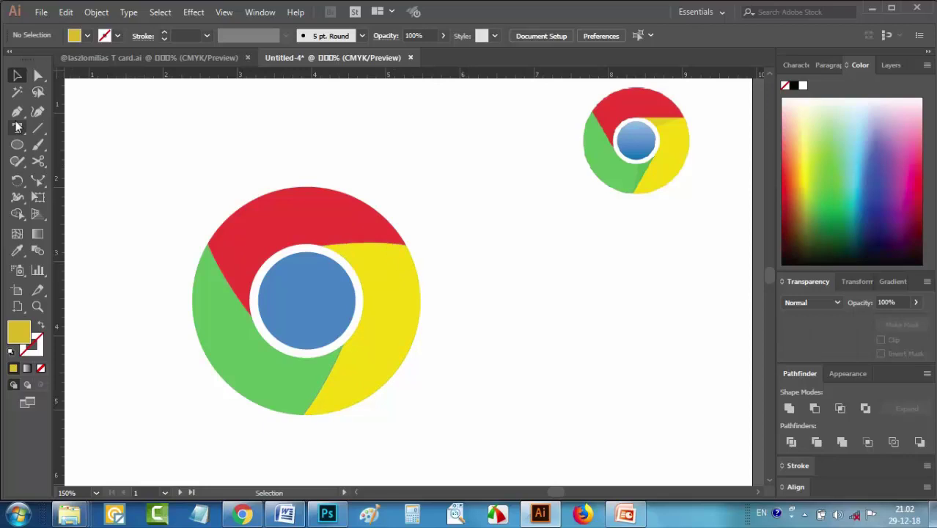
pyautogui.click(17, 111)
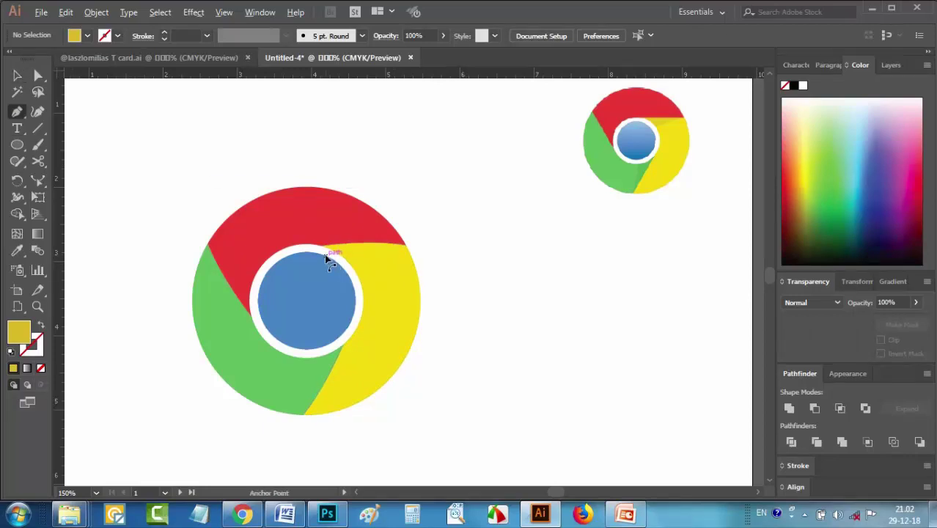
pyautogui.scroll(1, 328, 261)
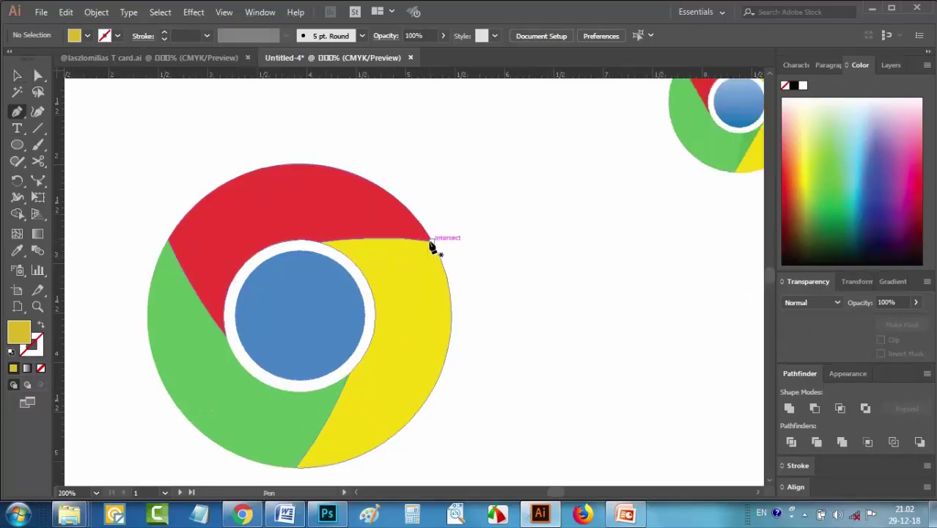
pyautogui.moveTo(433, 242); pyautogui.dragTo(346, 254)
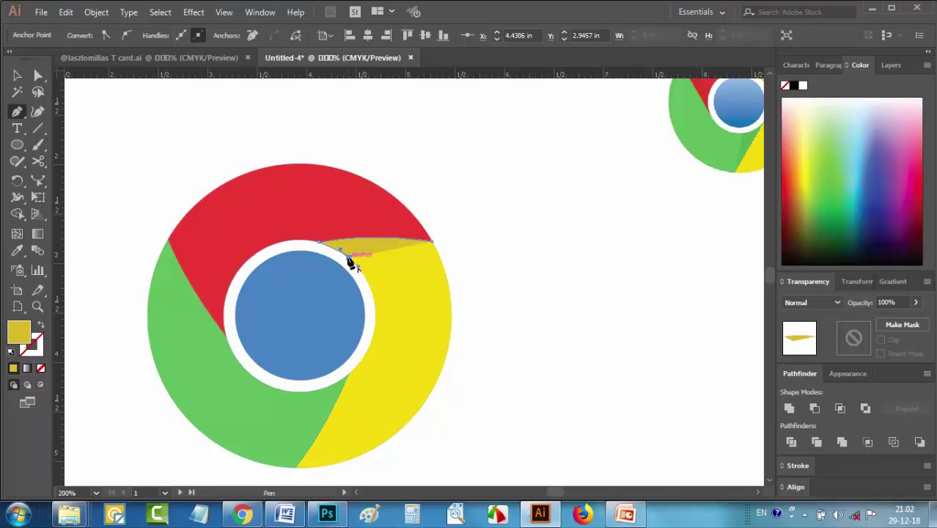
pyautogui.click(434, 247)
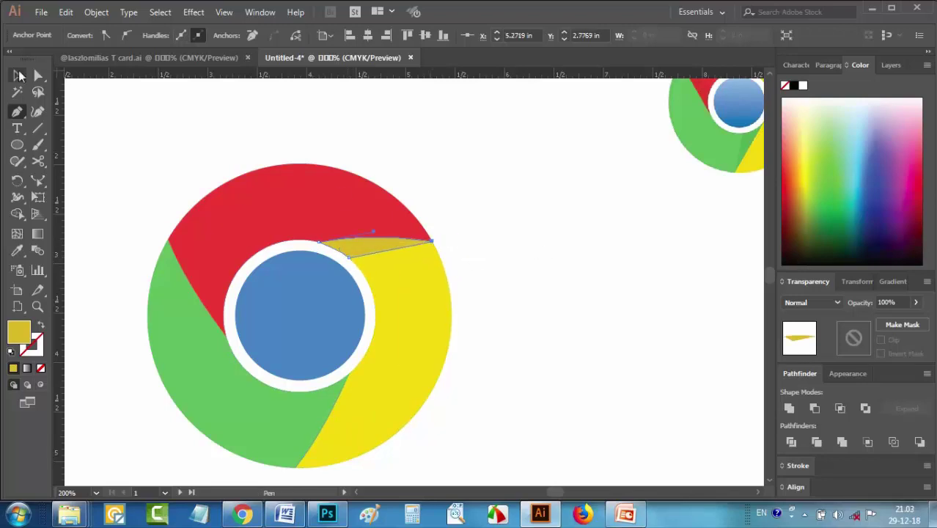
# Lower the new darker-yellow wedge's opacity to 76%
pyautogui.click(18, 75)
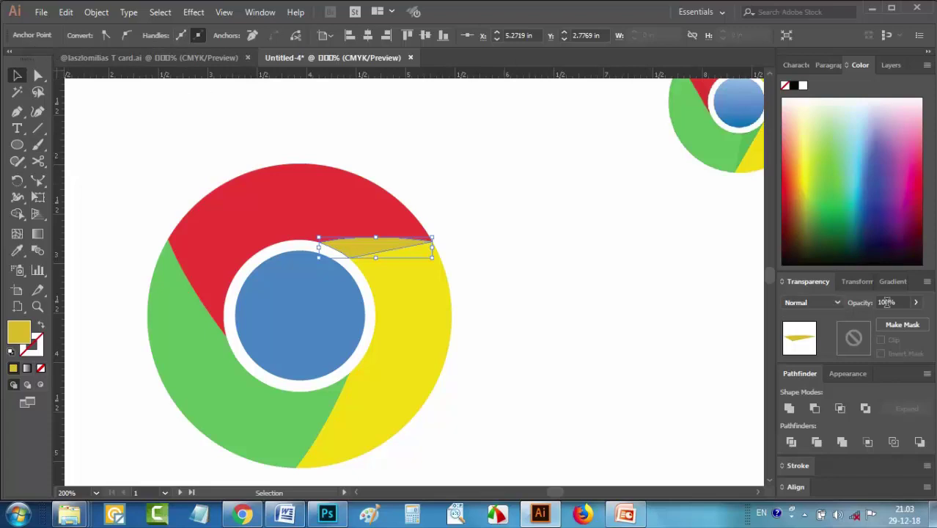
pyautogui.click(916, 302)
pyautogui.moveTo(882, 326); pyautogui.dragTo(903, 328)
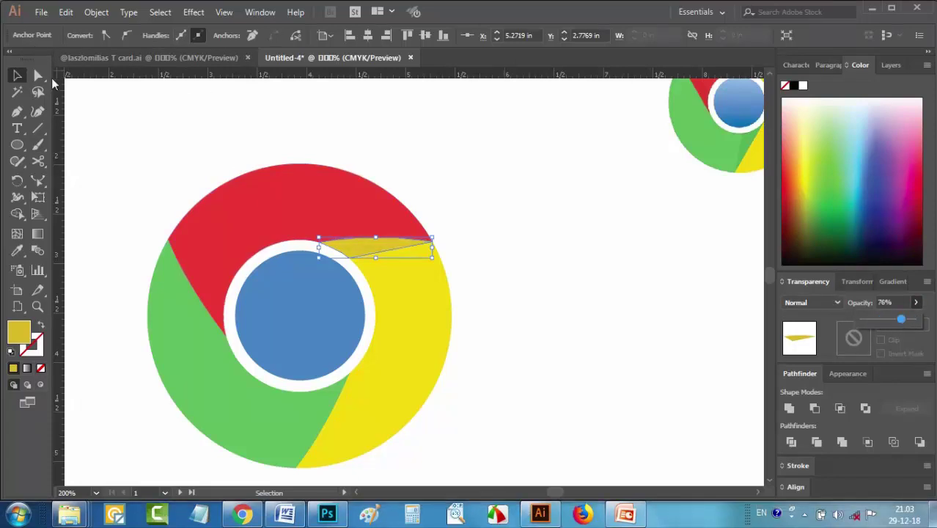
pyautogui.click(145, 196)
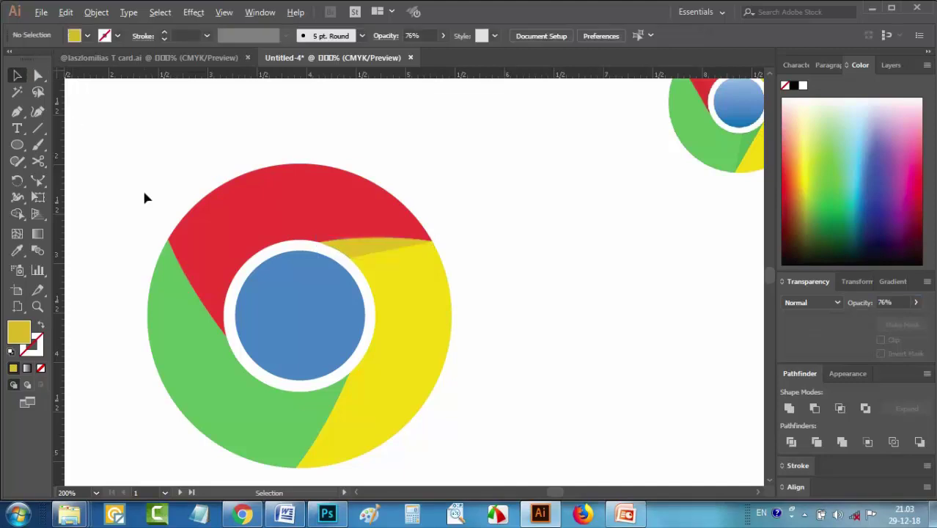
pyautogui.scroll(-1, 161, 207)
pyautogui.moveTo(148, 205); pyautogui.dragTo(234, 186)
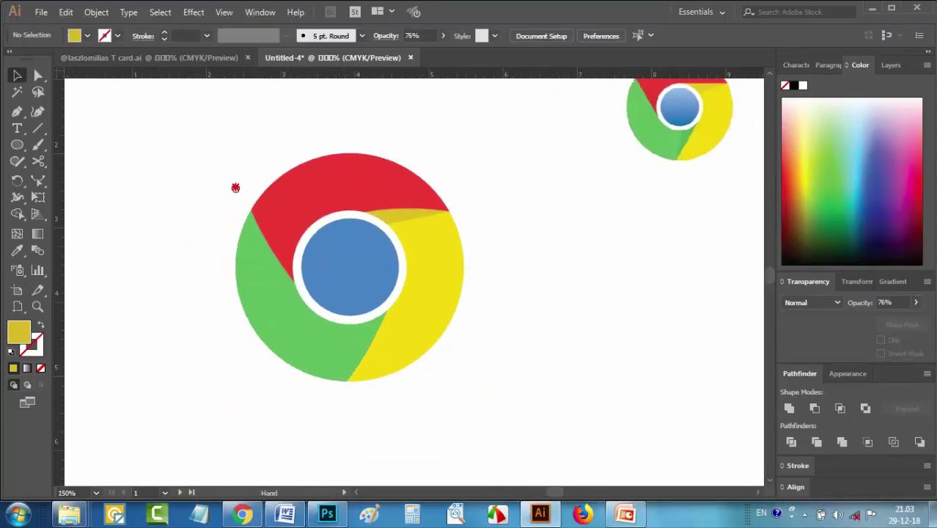
# Pen-draw a triangular wedge along the green/yellow edge, curving it along the white ring
pyautogui.click(17, 111)
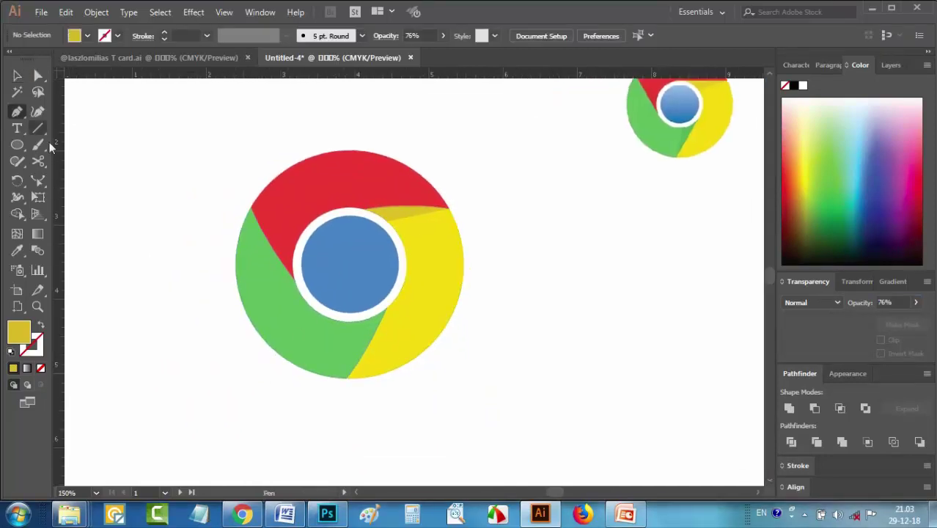
pyautogui.click(348, 378)
pyautogui.scroll(3, 380, 335)
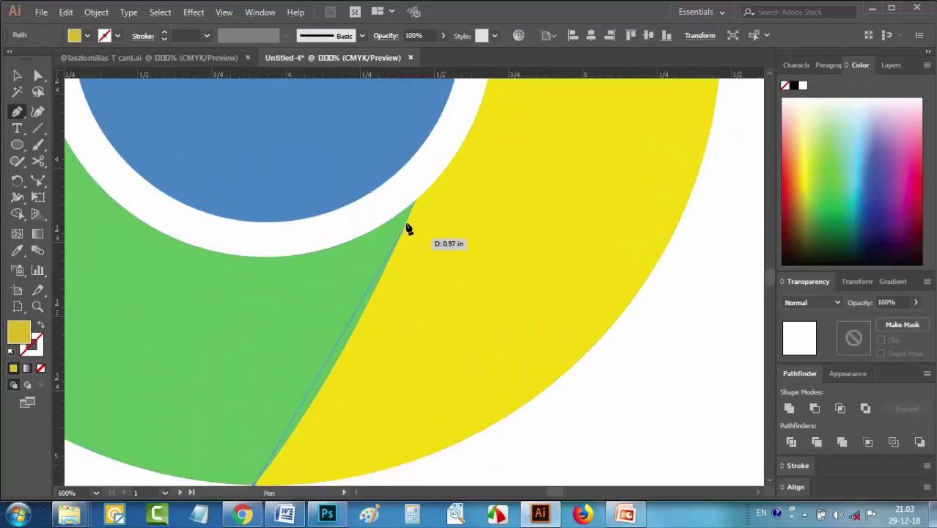
pyautogui.click(410, 211)
pyautogui.moveTo(444, 145)
pyautogui.mouseDown()
pyautogui.moveTo(445, 119)
pyautogui.moveTo(439, 132)
pyautogui.mouseUp()
pyautogui.moveTo(318, 247); pyautogui.dragTo(274, 247)
pyautogui.click(317, 246)
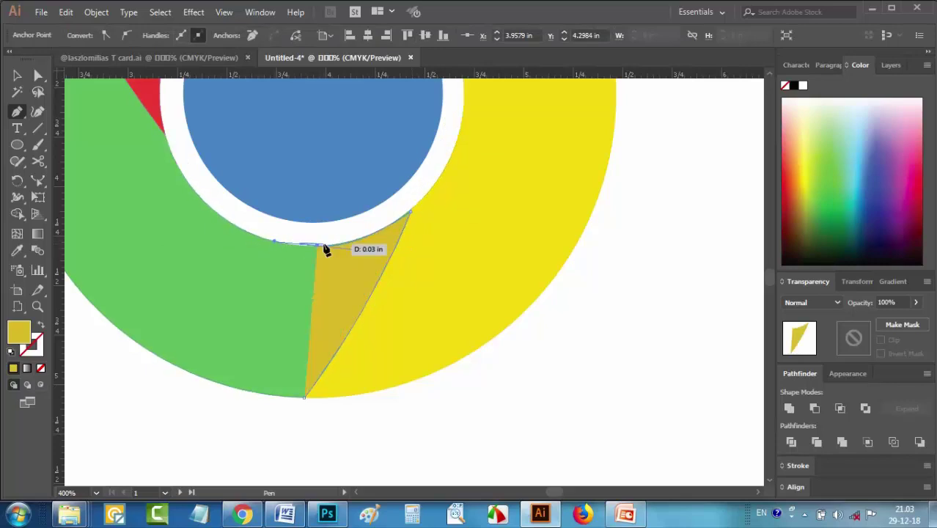
pyautogui.click(303, 401)
pyautogui.hotkey('ctrl', '-')
pyautogui.hotkey('ctrl', '-')
pyautogui.hotkey('ctrl', '-')
# Fill the triangle with a darker shade of the logo's green
pyautogui.click(16, 251)
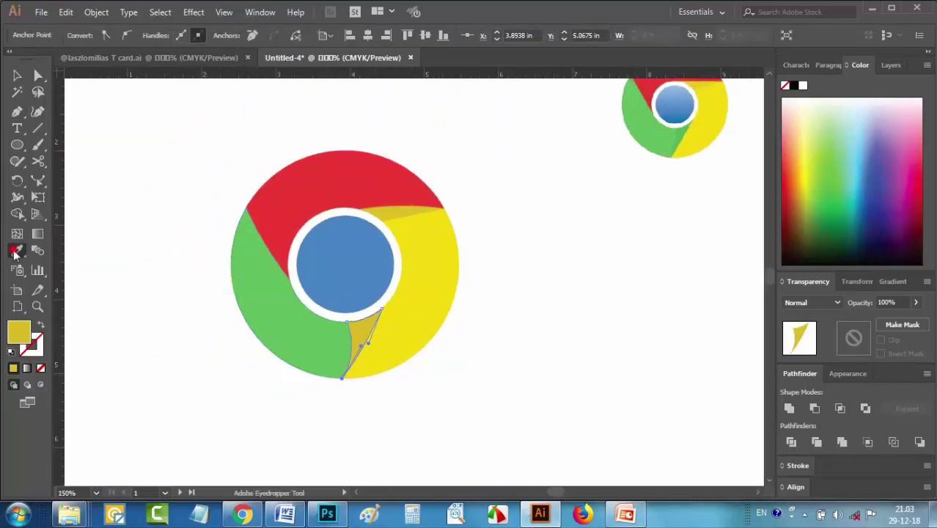
pyautogui.click(296, 315)
pyautogui.doubleClick(18, 333)
pyautogui.click(643, 223)
pyautogui.click(855, 176)
pyautogui.press('v')
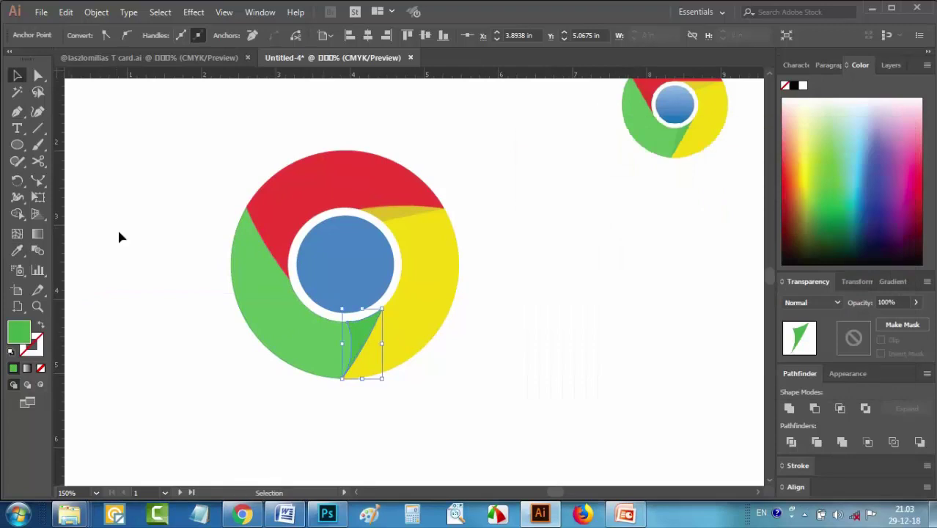
pyautogui.click(126, 249)
# Pen-draw a second curved wedge along the red/green seam
pyautogui.hotkey('ctrl', '+')
pyautogui.press('p')
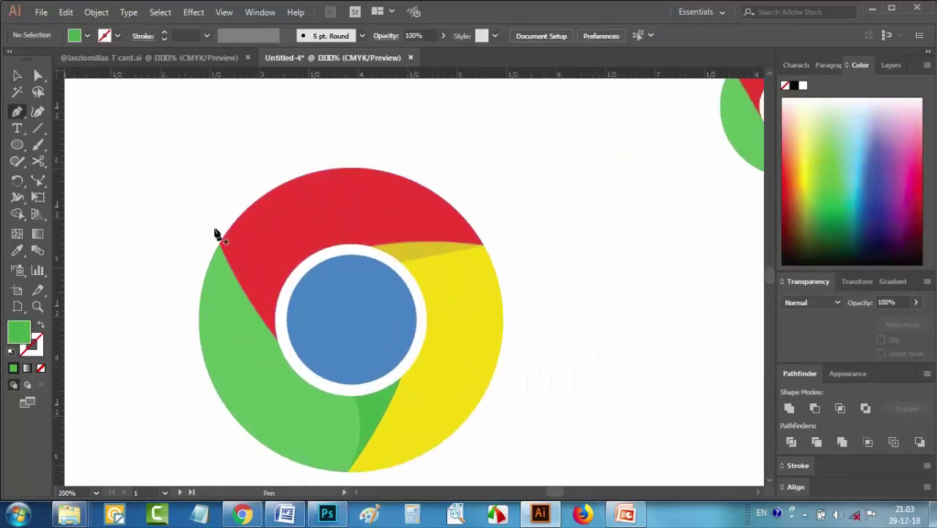
pyautogui.click(219, 244)
pyautogui.moveTo(311, 379); pyautogui.dragTo(273, 335)
pyautogui.scroll(2, 273, 337)
pyautogui.scroll(-2, 286, 356)
pyautogui.scroll(-1, 286, 352)
pyautogui.scroll(3, 283, 351)
pyautogui.moveTo(374, 212)
pyautogui.mouseDown()
pyautogui.moveTo(404, 159)
pyautogui.moveTo(398, 142)
pyautogui.moveTo(372, 216)
pyautogui.mouseUp()
pyautogui.scroll(-3, 372, 215)
pyautogui.click(320, 213)
# Fill that wedge with a darker red based on the logo's red
pyautogui.press('i')
pyautogui.click(323, 215)
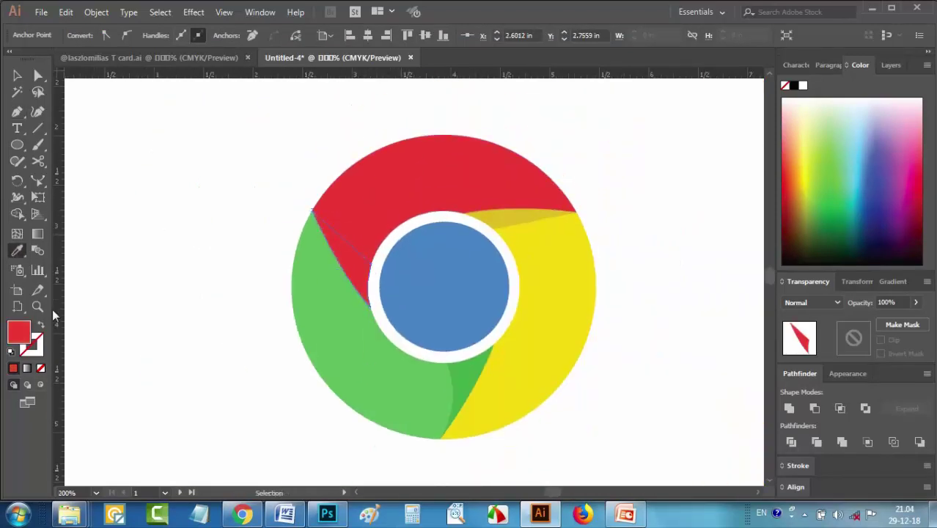
pyautogui.doubleClick(19, 334)
pyautogui.hotkey('ctrl', 'v')
pyautogui.click(856, 176)
# Select both new wedges and set their opacity to 47%
pyautogui.press('v')
pyautogui.keyDown('shift'); pyautogui.click(469, 378); pyautogui.keyUp('shift')
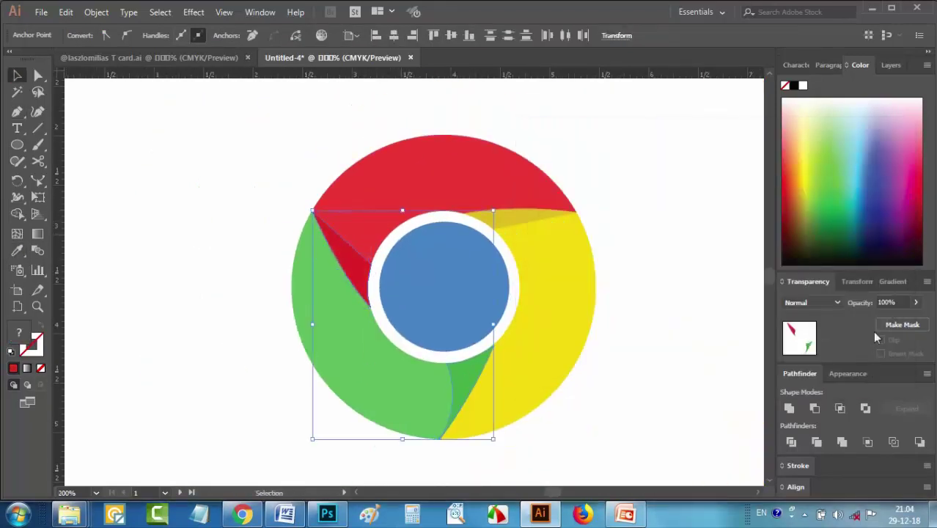
pyautogui.click(916, 302)
pyautogui.moveTo(909, 320); pyautogui.dragTo(895, 320)
pyautogui.click(617, 374)
pyautogui.hotkey('ctrl', '-')
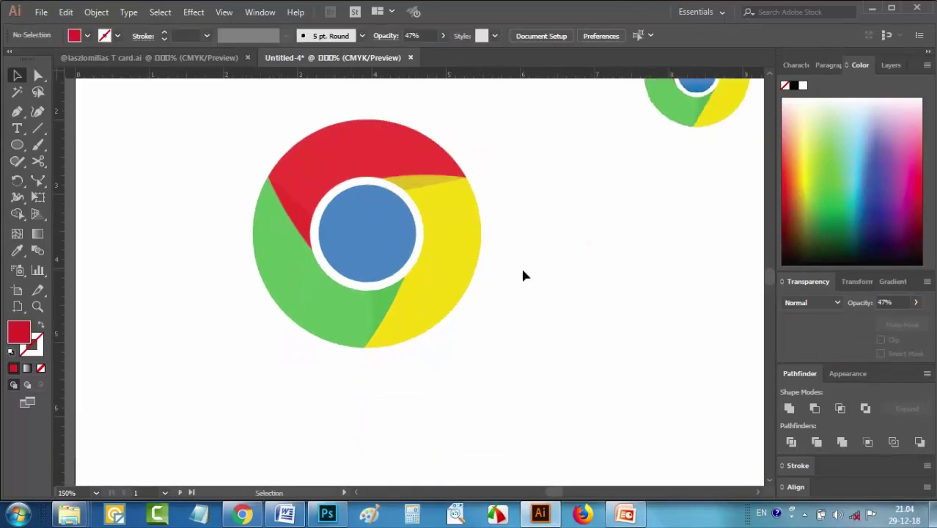
pyautogui.scroll(-1, 522, 275)
# Select all pieces of the Chrome logo, group them, and move the group off the artboard
pyautogui.moveTo(528, 270); pyautogui.dragTo(469, 299)
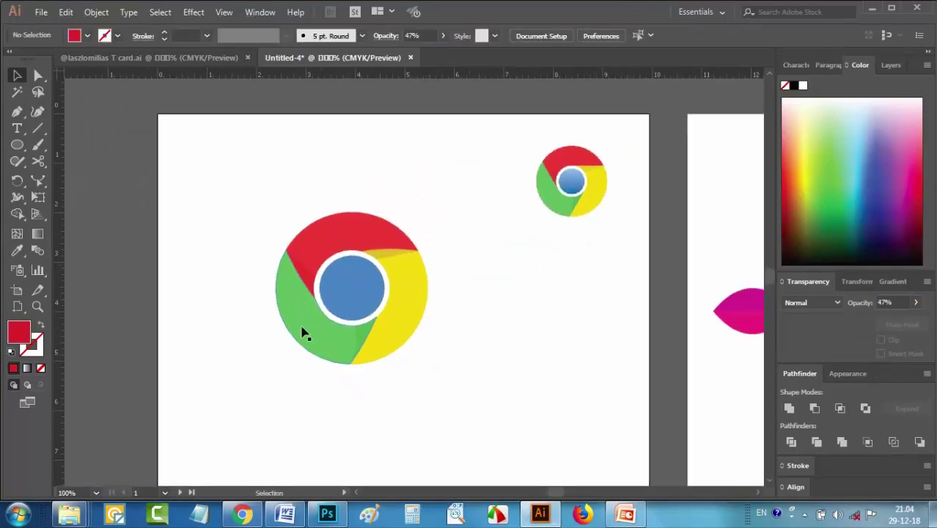
pyautogui.scroll(-1, 450, 294)
pyautogui.scroll(1, 452, 291)
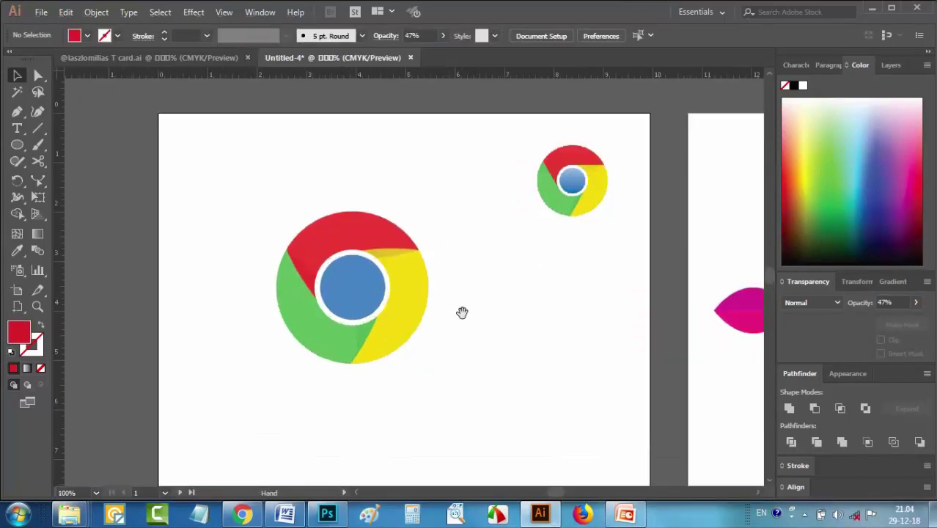
pyautogui.moveTo(462, 312); pyautogui.dragTo(458, 288)
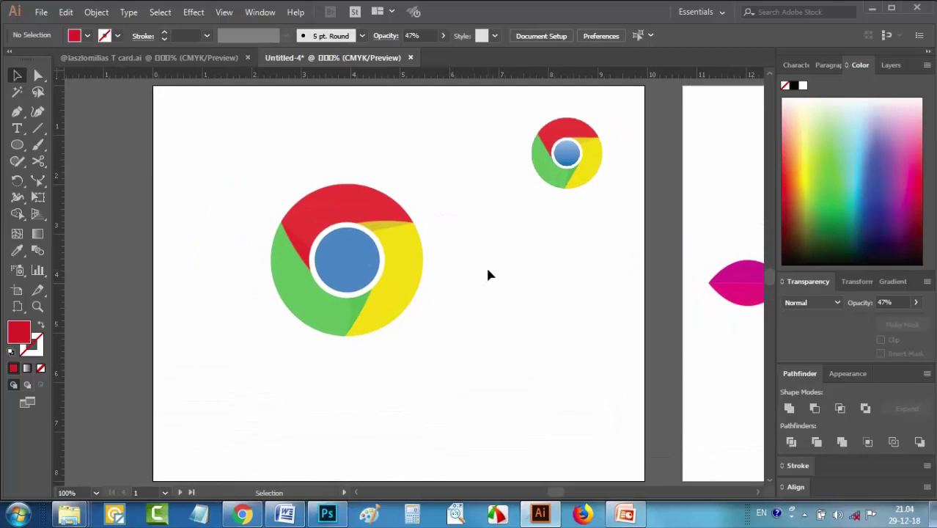
pyautogui.moveTo(445, 292); pyautogui.dragTo(681, 270)
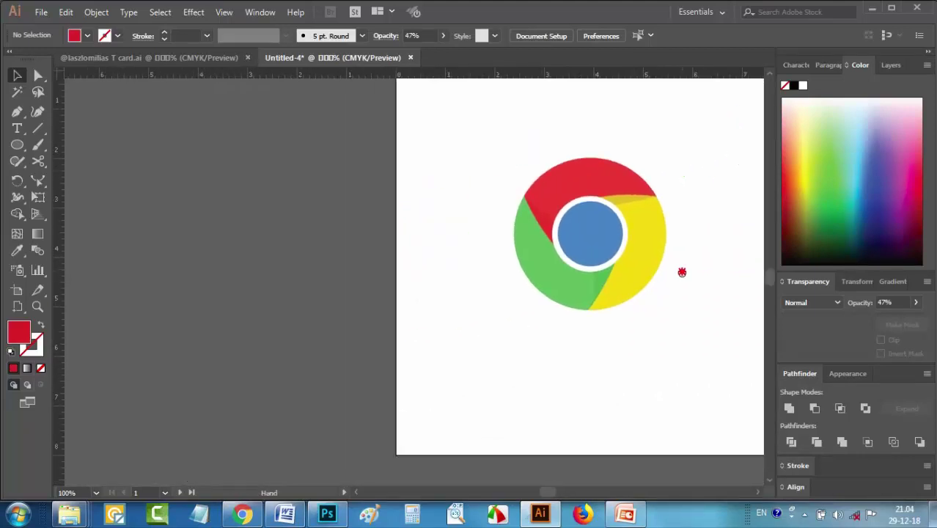
pyautogui.moveTo(468, 152); pyautogui.dragTo(687, 343)
pyautogui.press('a')
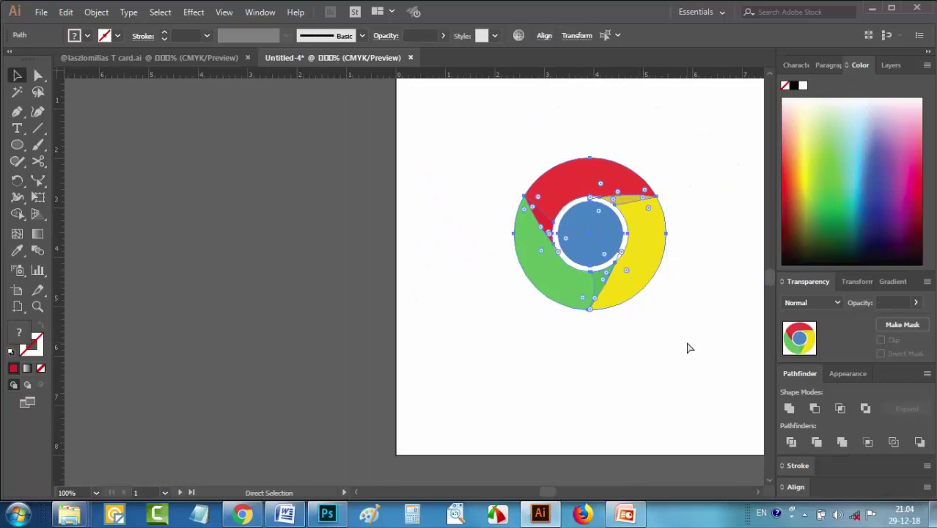
pyautogui.press('v')
pyautogui.moveTo(578, 235); pyautogui.dragTo(247, 236)
# Place the logo group at the artboard centre and pan to the magenta flower artboard
pyautogui.click(284, 376)
pyautogui.moveTo(234, 318); pyautogui.dragTo(619, 250)
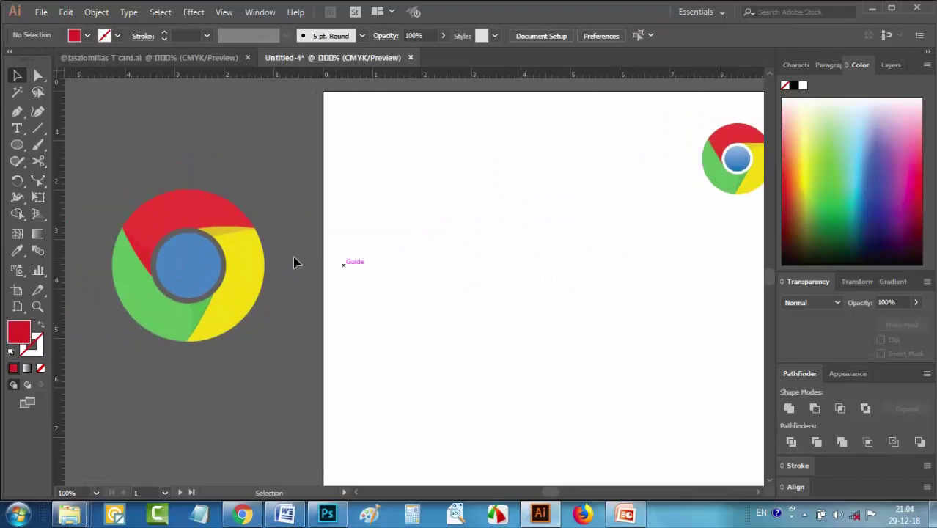
pyautogui.moveTo(103, 178); pyautogui.dragTo(276, 360)
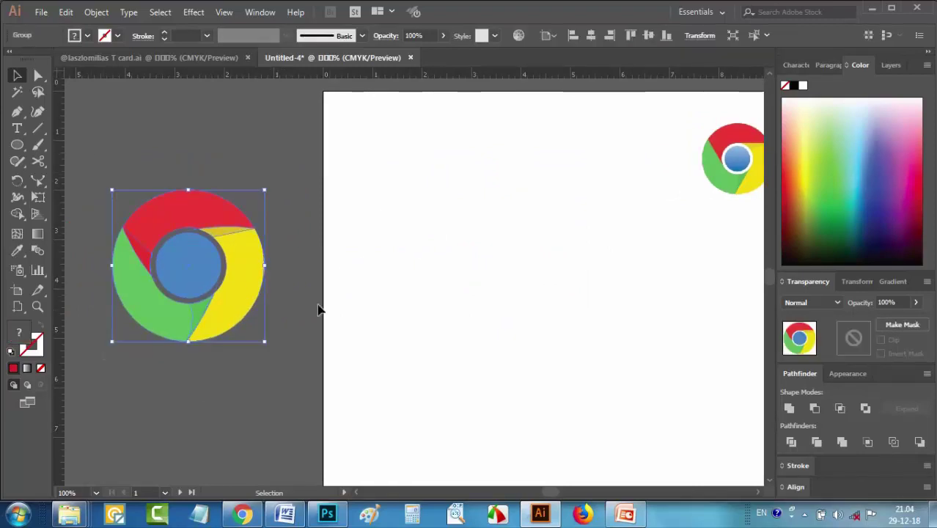
pyautogui.moveTo(233, 267); pyautogui.dragTo(500, 265)
pyautogui.click(598, 362)
pyautogui.moveTo(466, 291); pyautogui.dragTo(330, 292)
pyautogui.moveTo(648, 274); pyautogui.dragTo(395, 244)
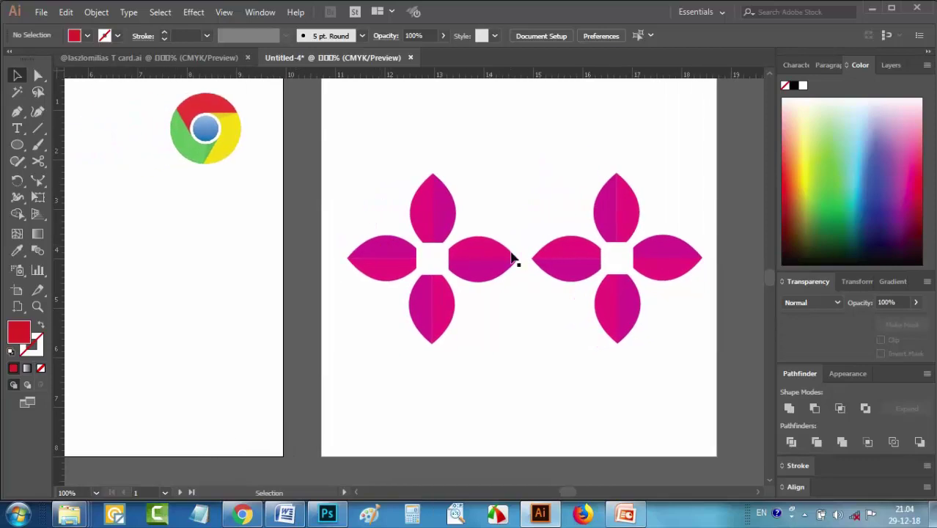
# Pen-draw a curved half-leaf outline with a pointed top and base
pyautogui.moveTo(477, 356); pyautogui.dragTo(599, 368)
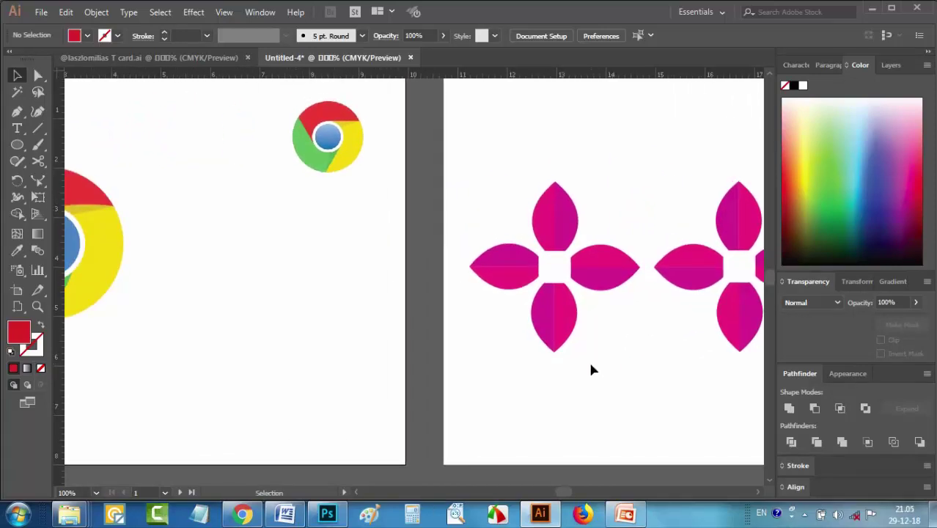
pyautogui.click(16, 114)
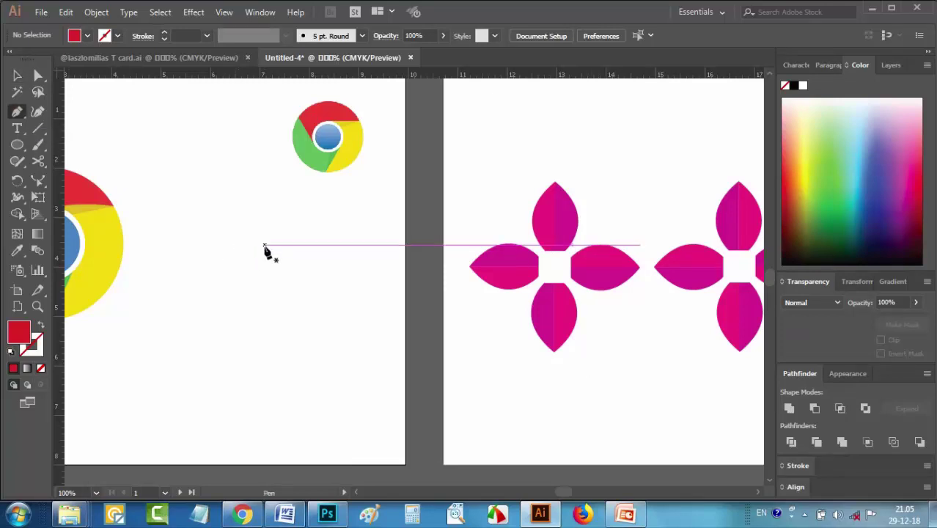
pyautogui.click(264, 244)
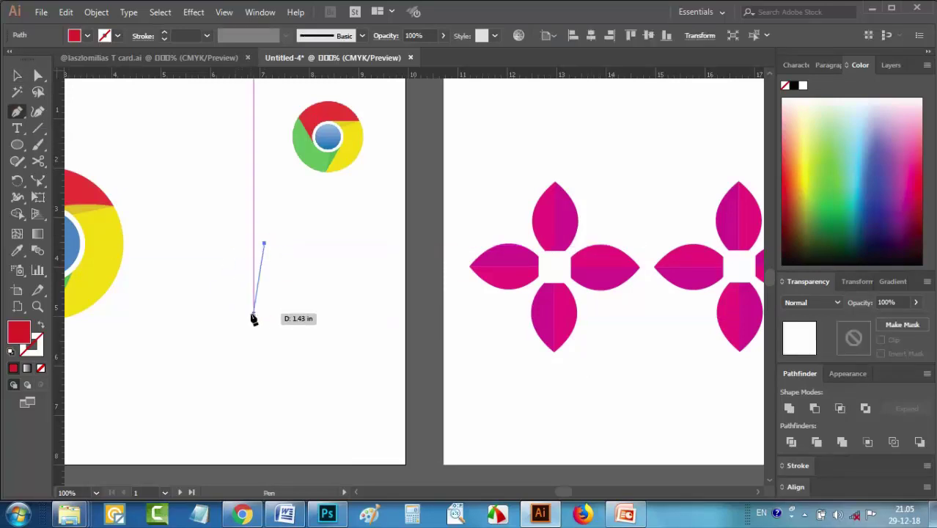
pyautogui.moveTo(254, 318); pyautogui.dragTo(274, 353)
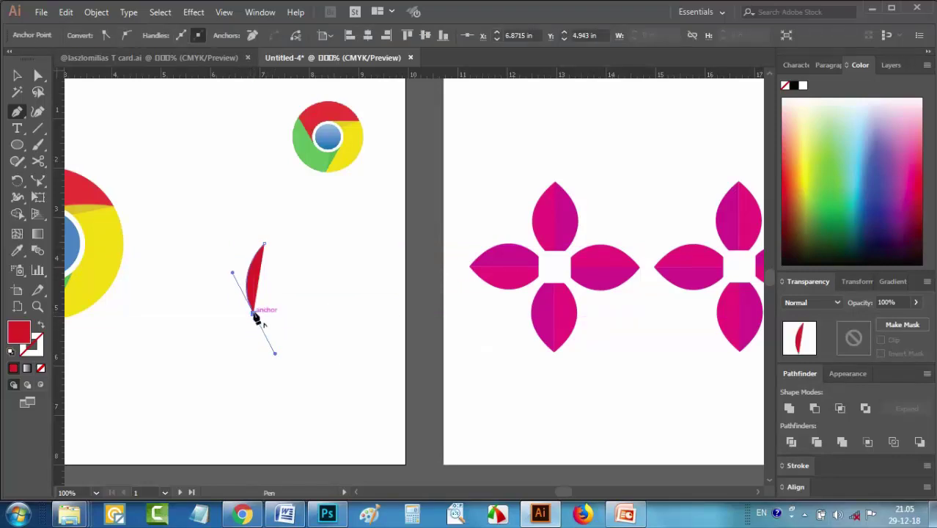
pyautogui.click(254, 315)
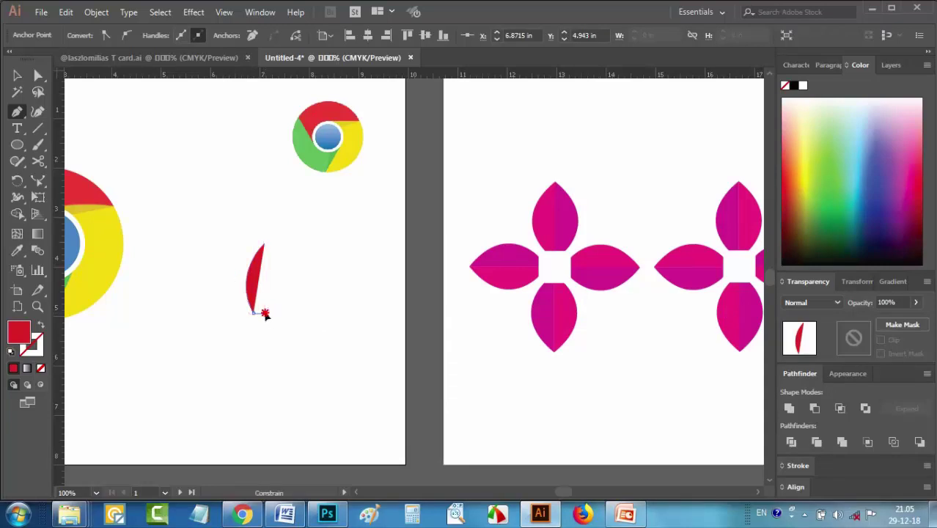
pyautogui.click(266, 249)
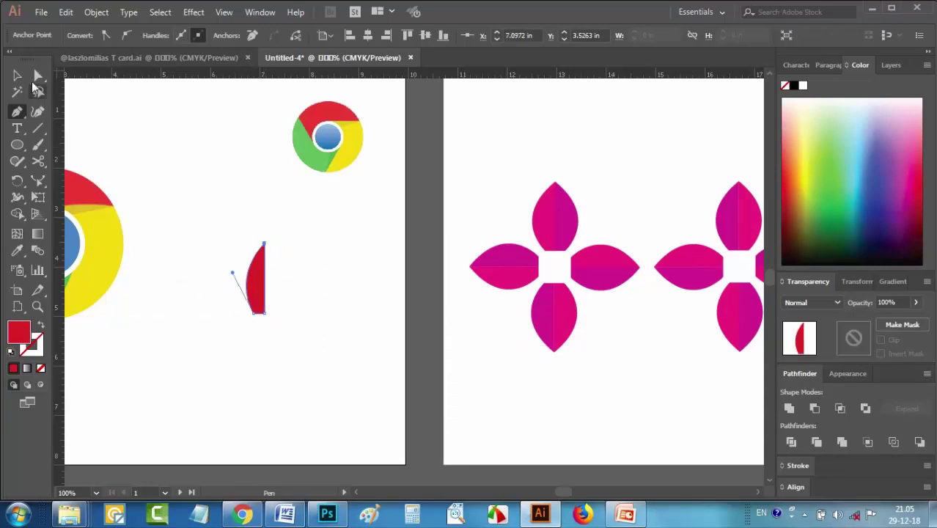
pyautogui.press('v')
pyautogui.click(270, 295)
# Make a vertically reflected copy of the half-leaf and slide it alongside the original
pyautogui.click(262, 268)
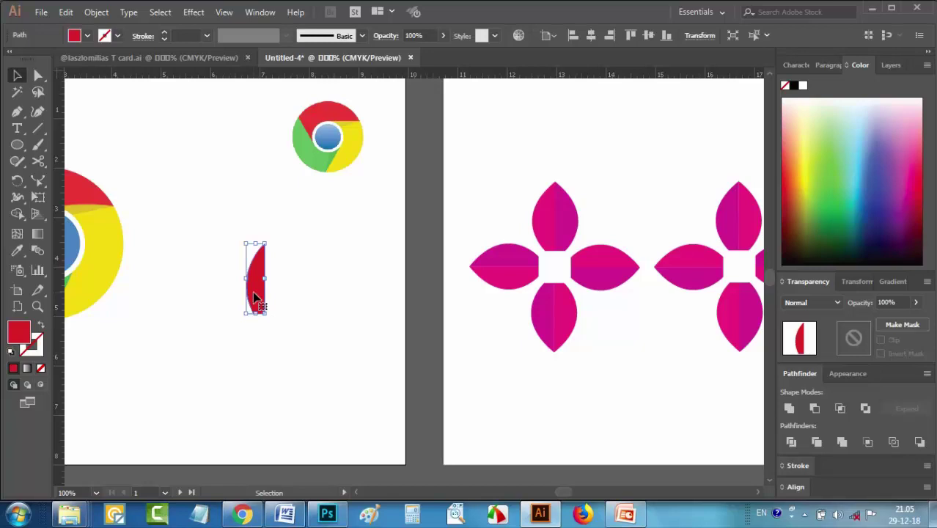
pyautogui.moveTo(19, 181); pyautogui.dragTo(44, 195)
pyautogui.doubleClick(17, 180)
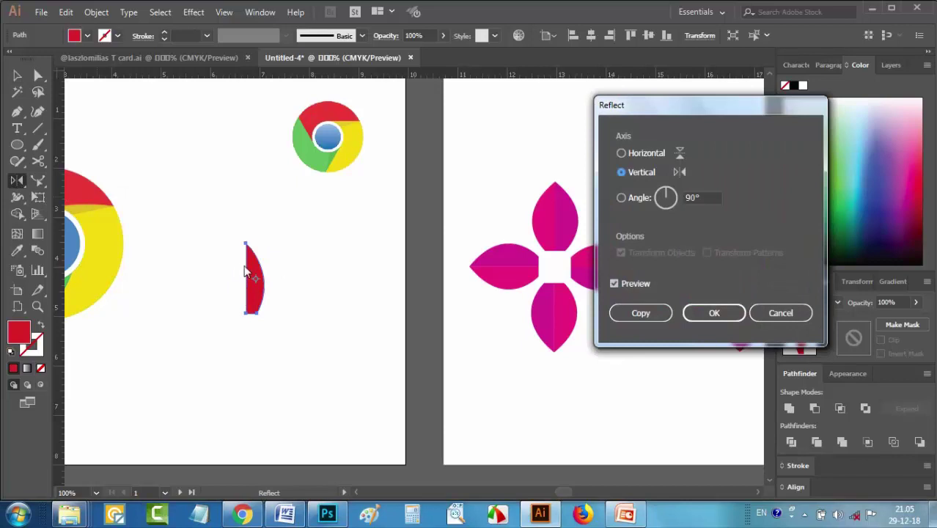
pyautogui.click(642, 310)
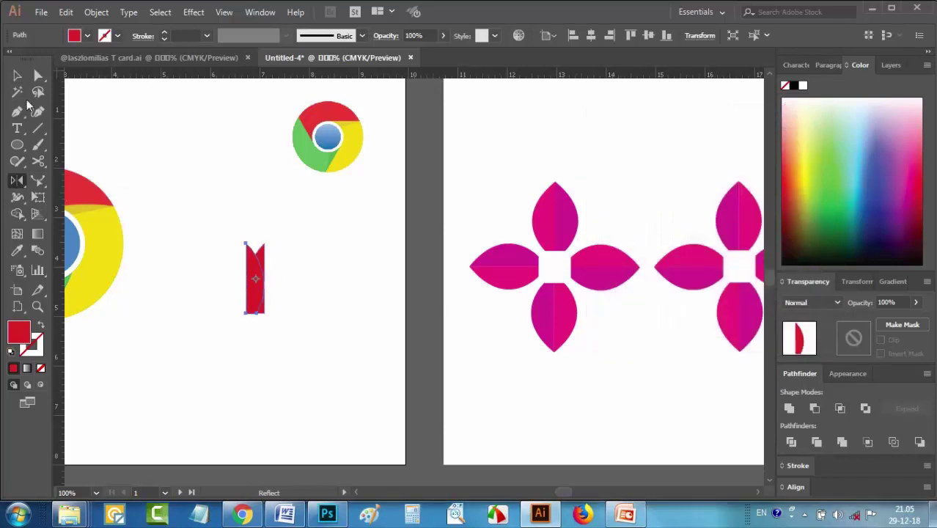
pyautogui.click(18, 76)
pyautogui.click(230, 256)
pyautogui.moveTo(265, 294); pyautogui.dragTo(284, 289)
# Stretch the two-half leaf larger, to about 1 in × 1.64 in
pyautogui.moveTo(224, 234); pyautogui.dragTo(291, 278)
pyautogui.moveTo(265, 313); pyautogui.dragTo(264, 325)
pyautogui.click(271, 362)
pyautogui.moveTo(199, 297); pyautogui.dragTo(357, 321)
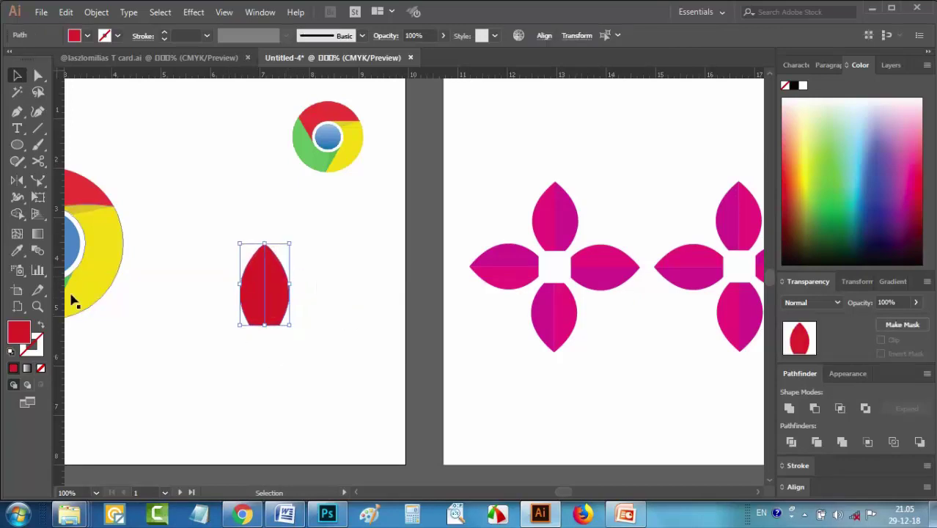
# Recolour the leaf with the flower petals' magenta two-tone shading
pyautogui.click(17, 252)
pyautogui.click(520, 256)
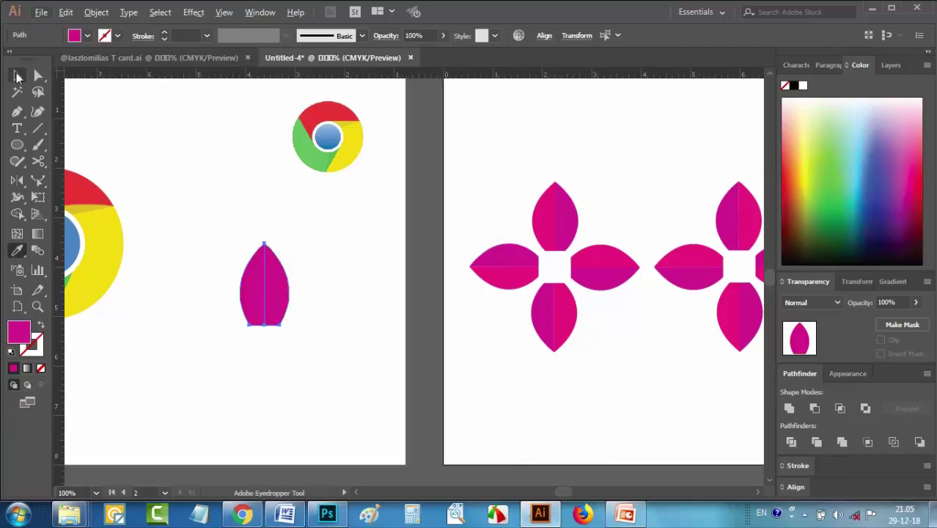
pyautogui.press('v')
pyautogui.click(131, 128)
pyautogui.press('i')
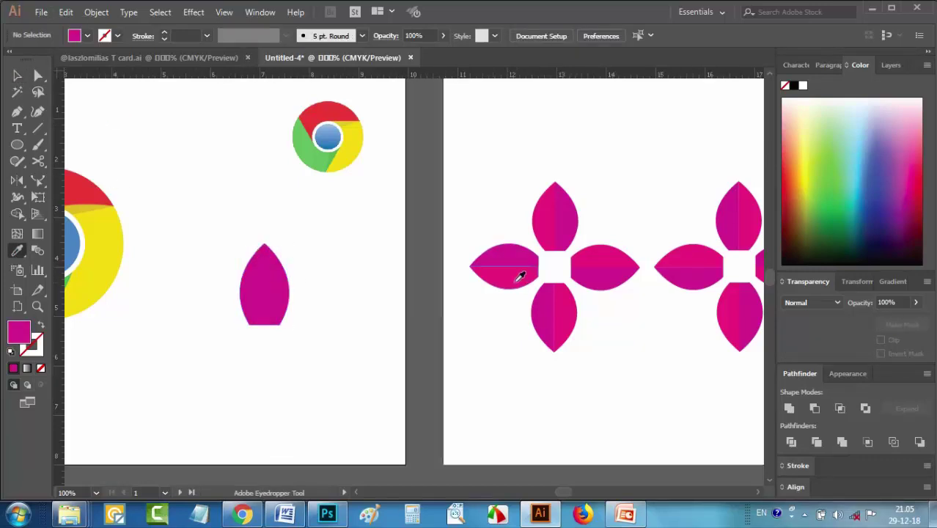
pyautogui.click(272, 295)
# Move the leaf slightly upward and reselect the whole leaf
pyautogui.press('v')
pyautogui.scroll(-1, 242, 277)
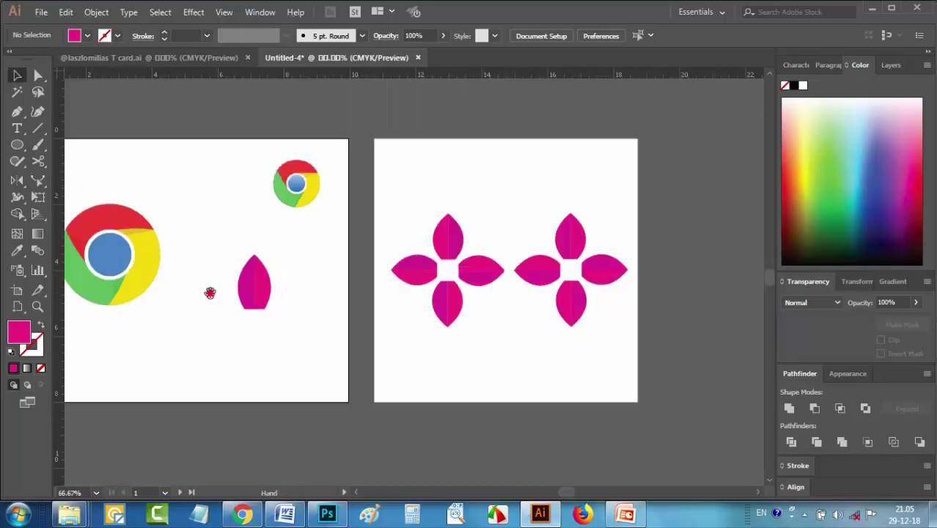
pyautogui.moveTo(210, 292); pyautogui.dragTo(339, 234)
pyautogui.click(334, 253)
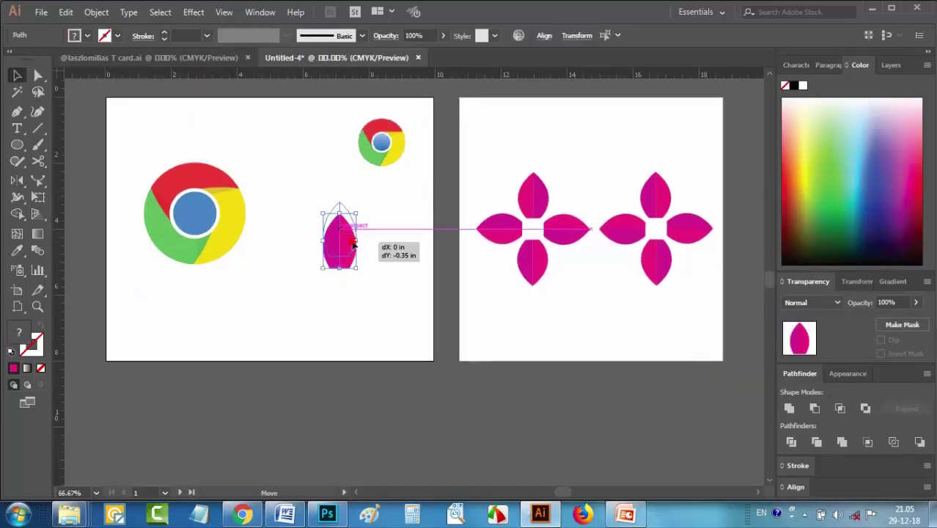
pyautogui.press('v')
pyautogui.click(327, 312)
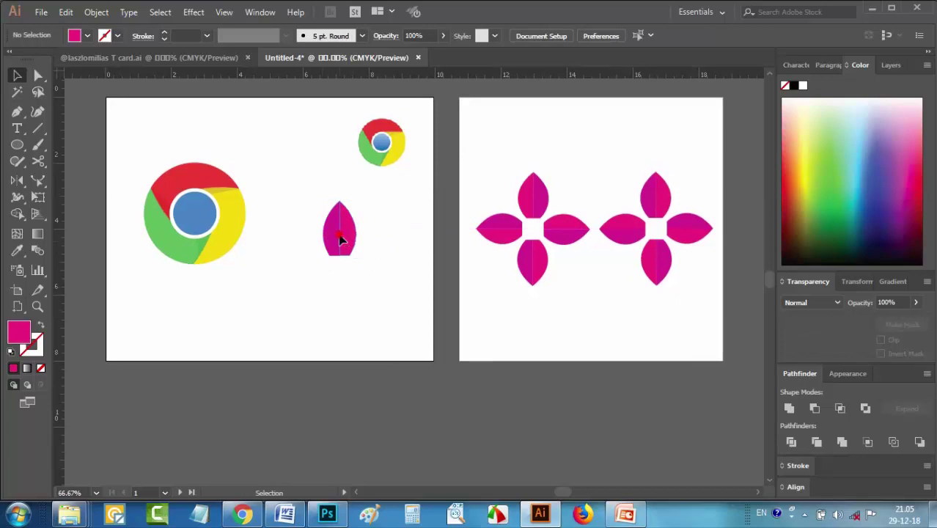
pyautogui.click(339, 233)
# Rotate a 90° copy of the leaf around a point below it, repeating to make four petals
pyautogui.click(17, 161)
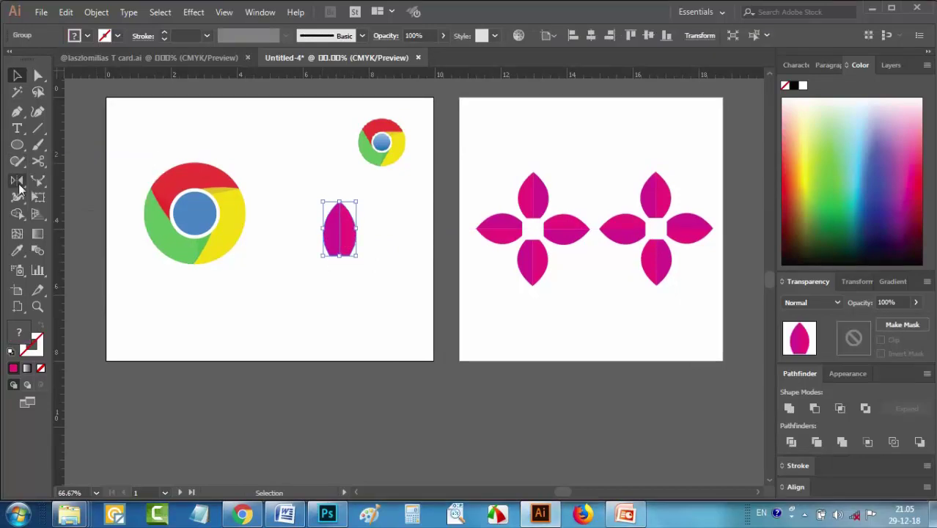
pyautogui.click(19, 184)
pyautogui.click(76, 181)
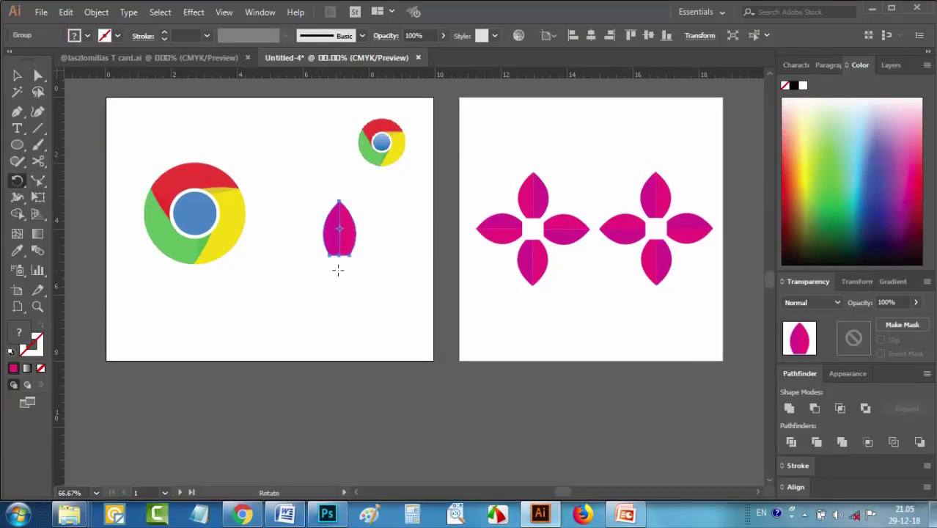
pyautogui.moveTo(353, 229); pyautogui.dragTo(399, 285)
pyautogui.hotkey('ctrl', 'd')
pyautogui.hotkey('ctrl', 'd')
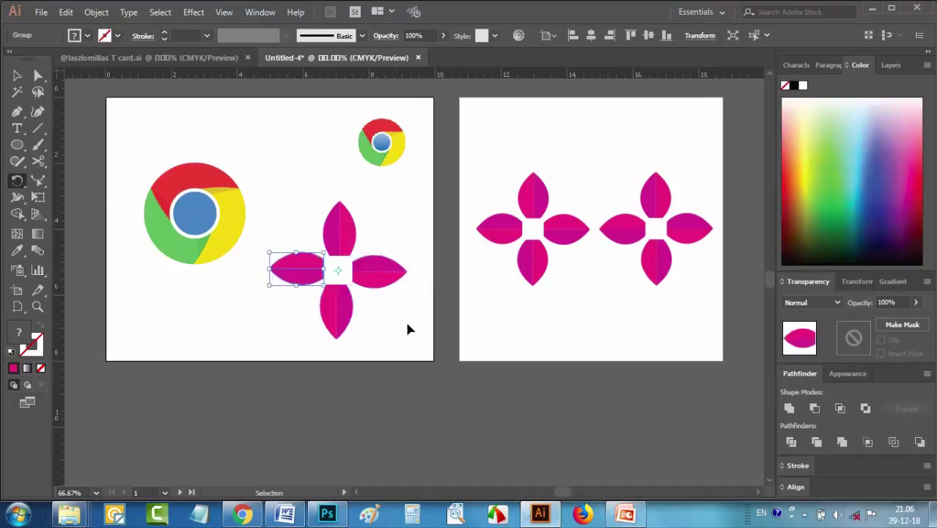
# Marquee-select all four petals of the new flower and recentre the view on it
pyautogui.press('v')
pyautogui.moveTo(286, 203); pyautogui.dragTo(396, 318)
pyautogui.click(244, 320)
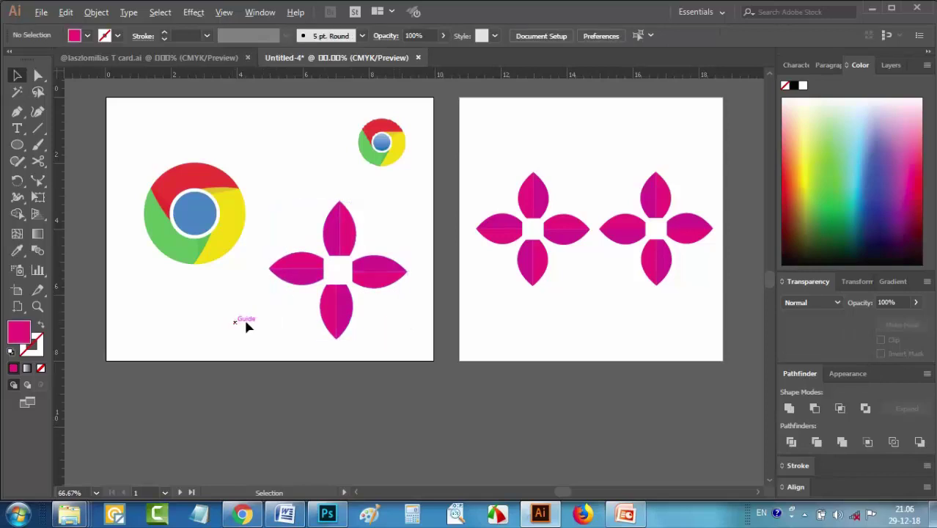
pyautogui.scroll(2, 341, 320)
pyautogui.scroll(1, 341, 321)
pyautogui.scroll(-2, 343, 319)
pyautogui.moveTo(423, 272)
pyautogui.mouseDown()
pyautogui.moveTo(425, 287)
pyautogui.moveTo(476, 327)
pyautogui.moveTo(555, 297)
pyautogui.mouseUp()
pyautogui.moveTo(425, 182)
pyautogui.mouseDown()
pyautogui.moveTo(467, 266)
pyautogui.moveTo(539, 349)
pyautogui.moveTo(557, 403)
pyautogui.moveTo(556, 372)
pyautogui.moveTo(569, 382)
pyautogui.moveTo(598, 333)
pyautogui.moveTo(535, 304)
pyautogui.moveTo(525, 319)
pyautogui.mouseUp()
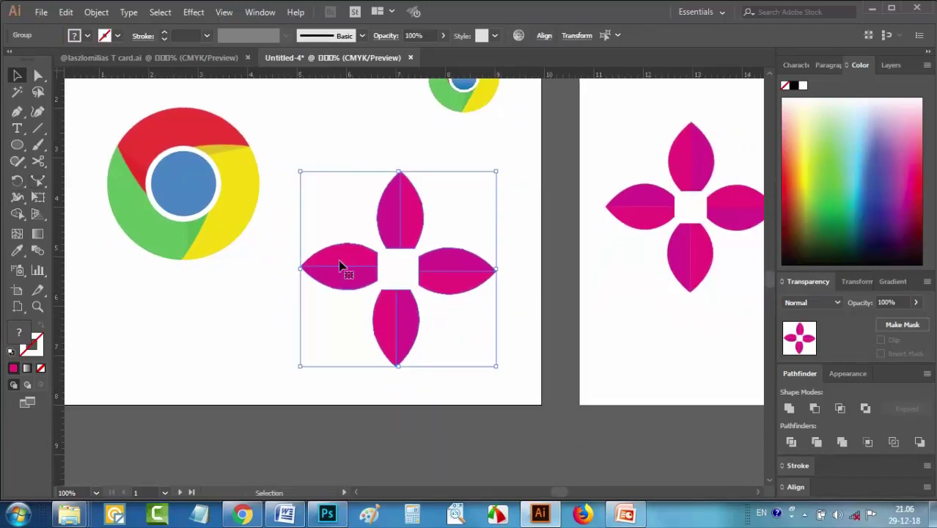
pyautogui.scroll(-2, 339, 266)
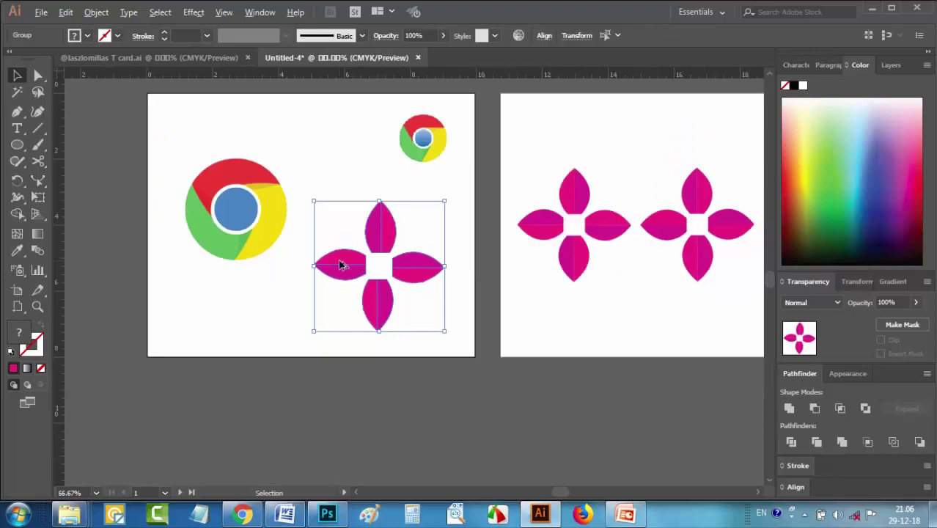
pyautogui.moveTo(328, 239); pyautogui.dragTo(345, 251)
pyautogui.scroll(2, 420, 302)
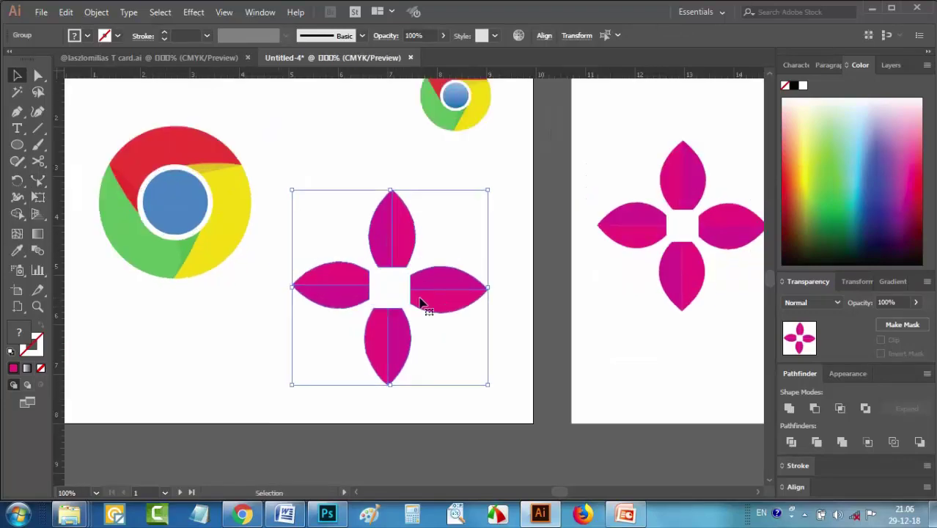
pyautogui.moveTo(422, 303); pyautogui.dragTo(454, 321)
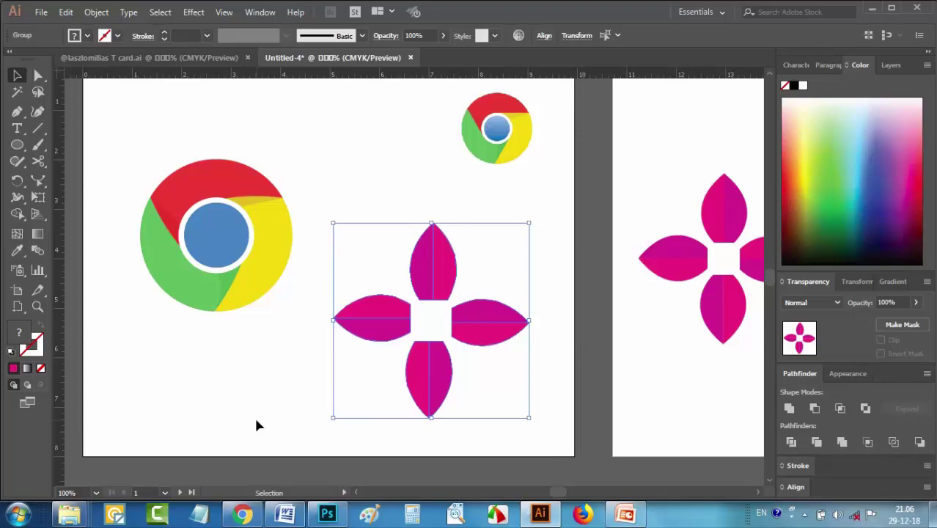
# Switch to Chrome and scroll the YouTube channel's uploads and tutorial playlists
pyautogui.click(242, 513)
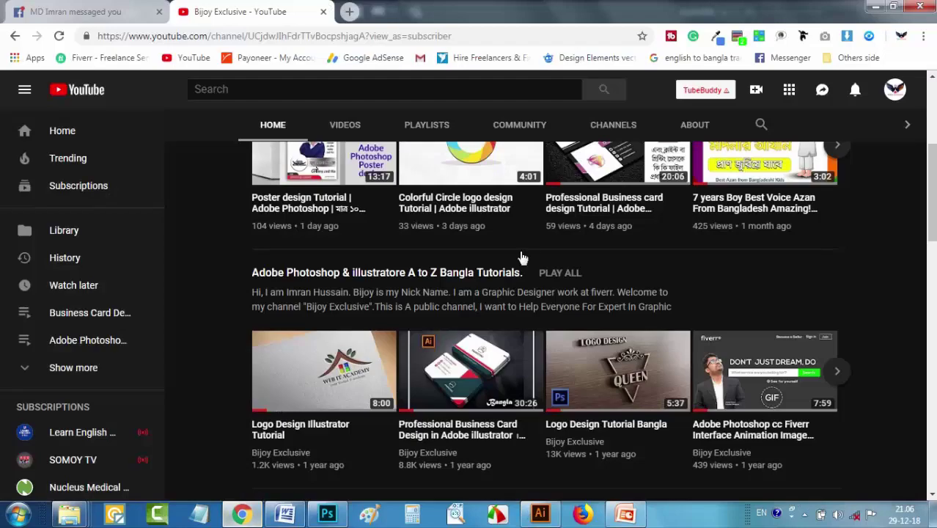
pyautogui.scroll(4, 840, 269)
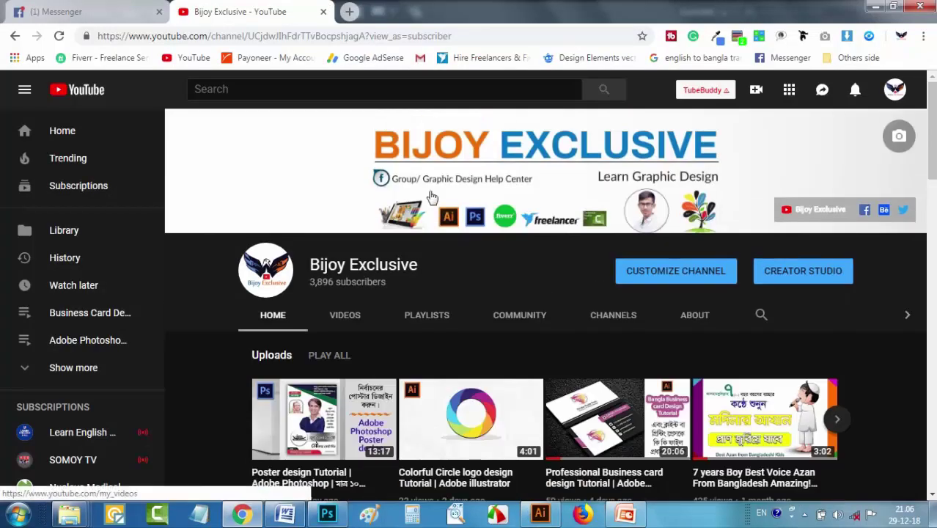
pyautogui.scroll(-4, 564, 352)
pyautogui.scroll(-3, 564, 330)
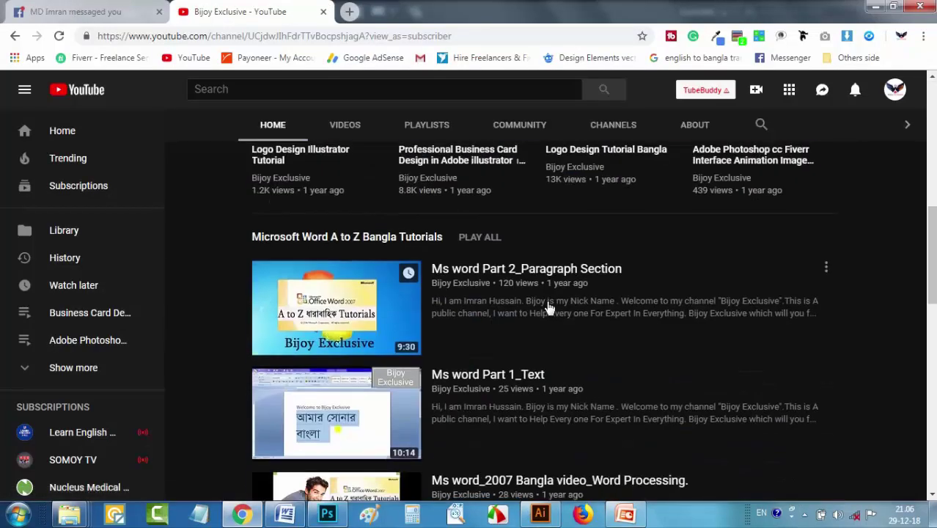
pyautogui.scroll(5, 817, 314)
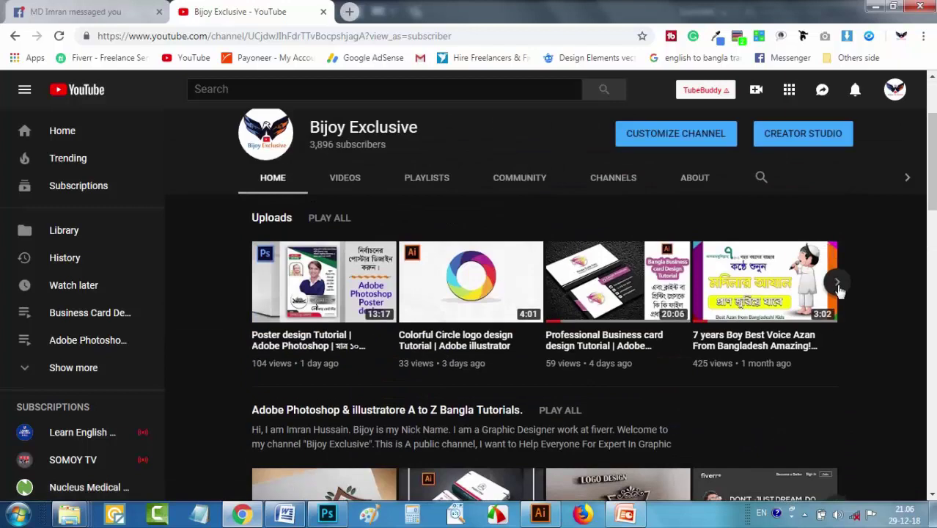